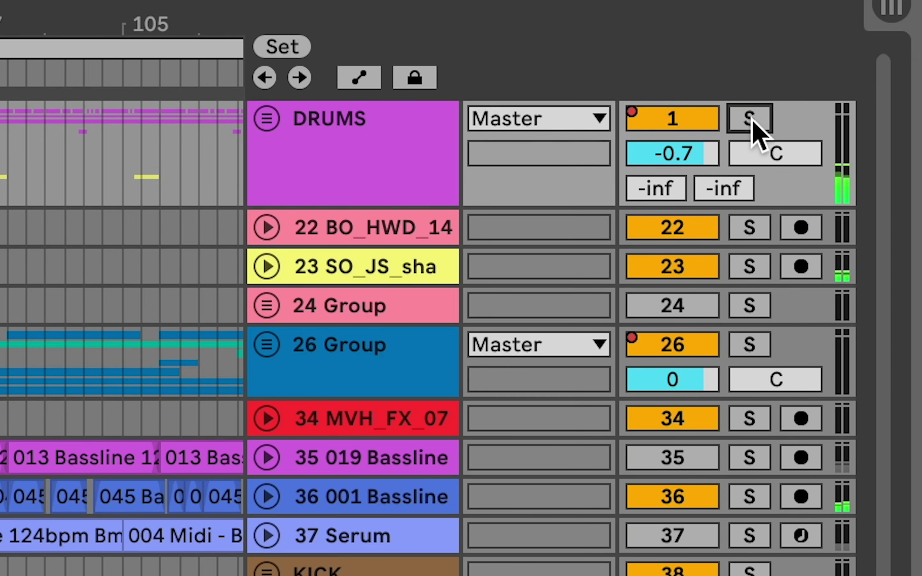
Step: Solo the DRUMS group and bring its loop tracks around bar 67 into view
click(752, 120)
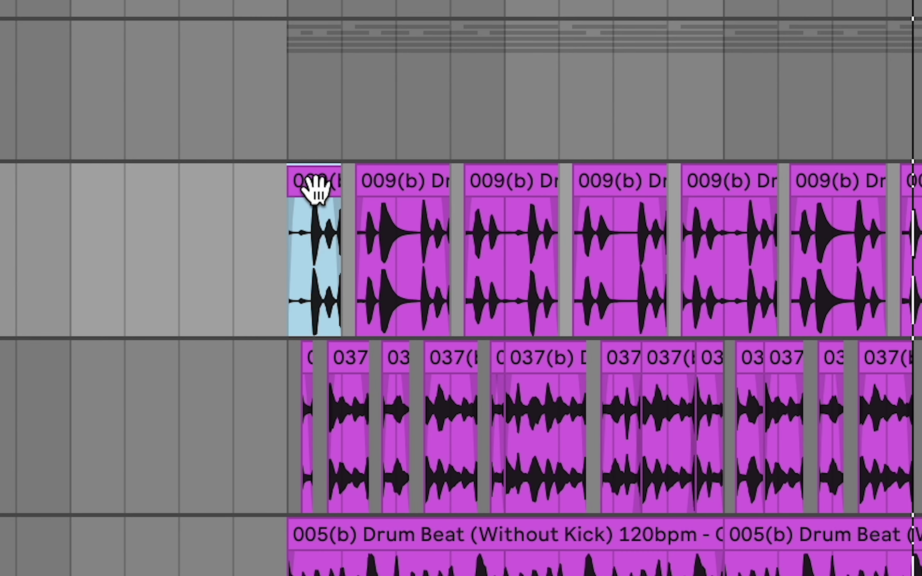
scroll(361, 247, up, 4)
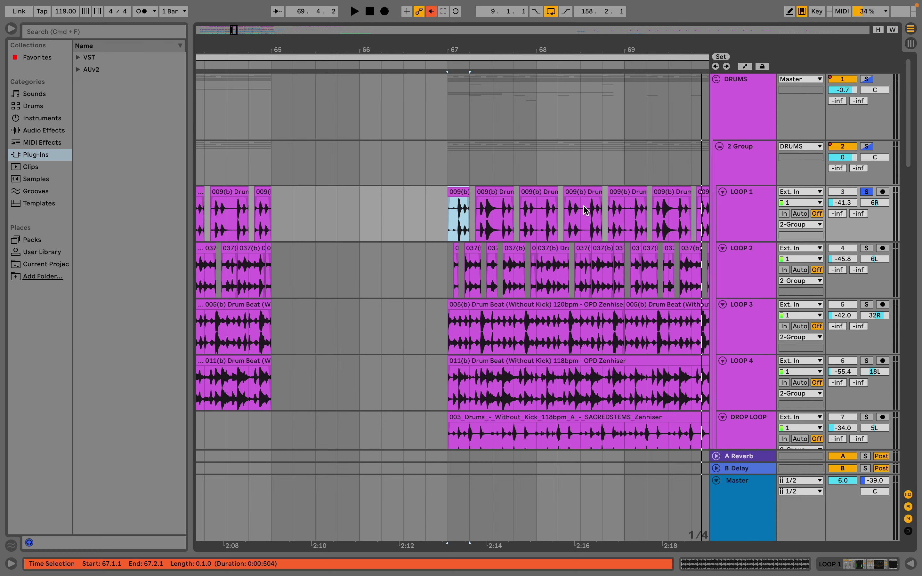
scroll(332, 301, down, 2)
scroll(332, 301, right, 2)
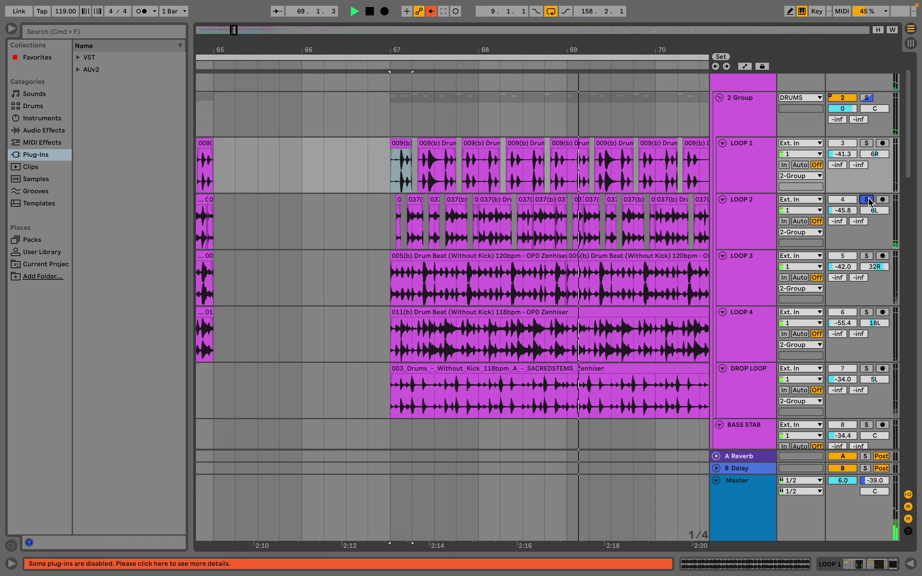
Step: Audition LOOP 3 and LOOP 4 on their own, one after the other, and take LOOP 4 out of solo
click(867, 256)
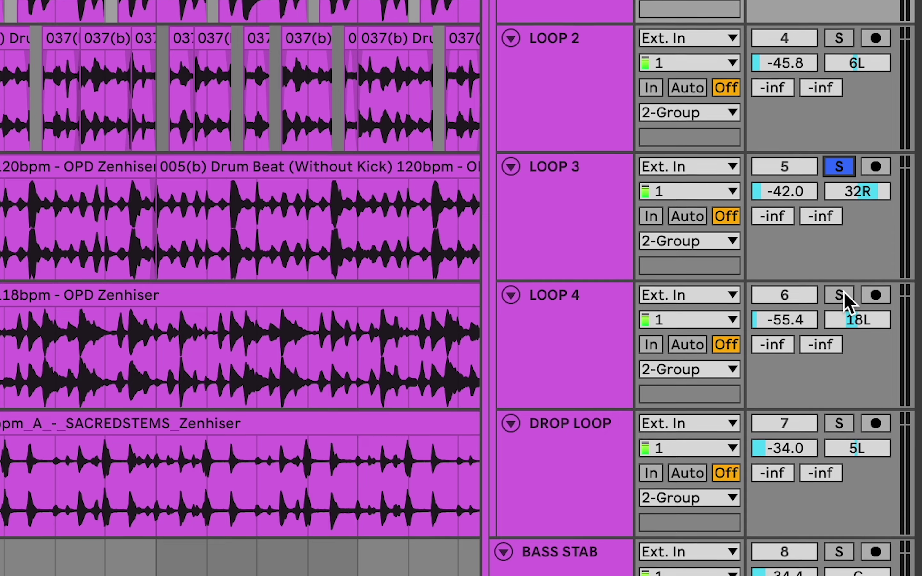
click(842, 353)
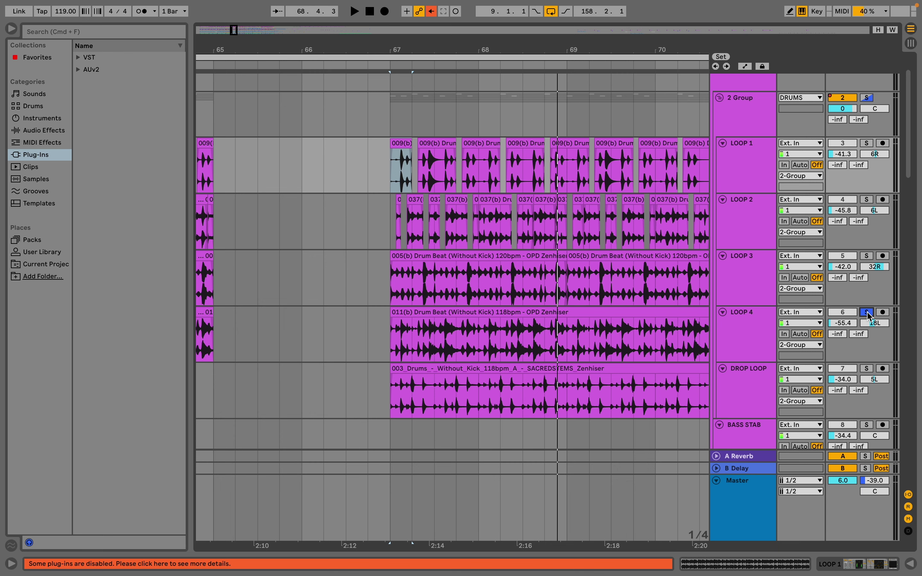
click(870, 317)
Step: Audition LOOP 3, LOOP 4 and DROP LOOP soloed together, playing from the DROP LOOP clip at bar 67
key(minus)
key(minus)
scroll(395, 293, down, 3)
click(395, 294)
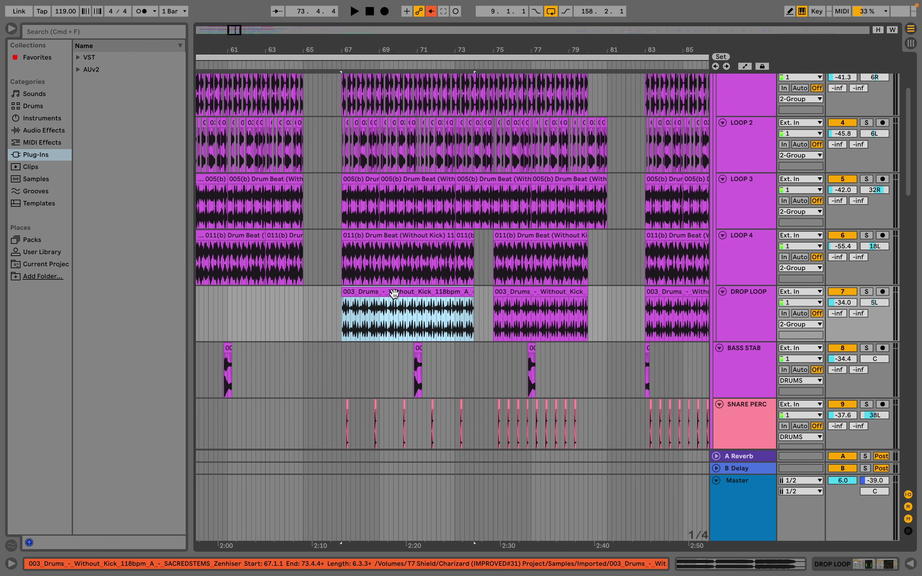
click(868, 179)
click(867, 236)
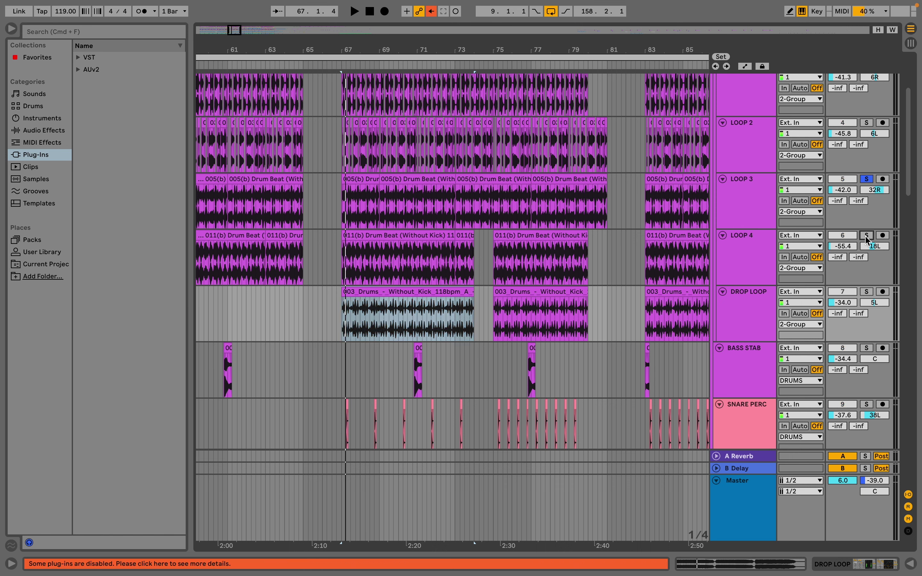
click(867, 292)
key(space)
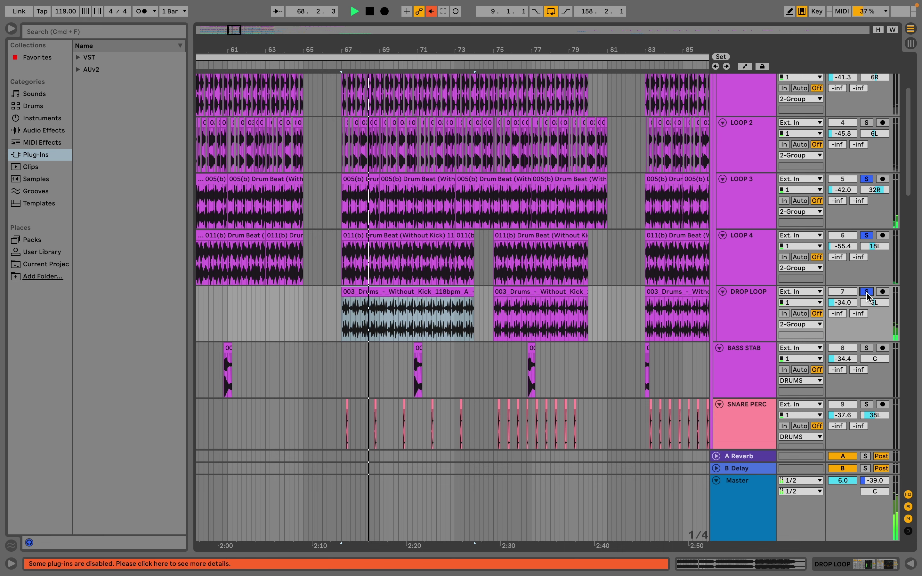
key(space)
Step: Show the devices on LOOP 2 and compare the loop with its Ping delay switched off and on
scroll(866, 136, up, 2)
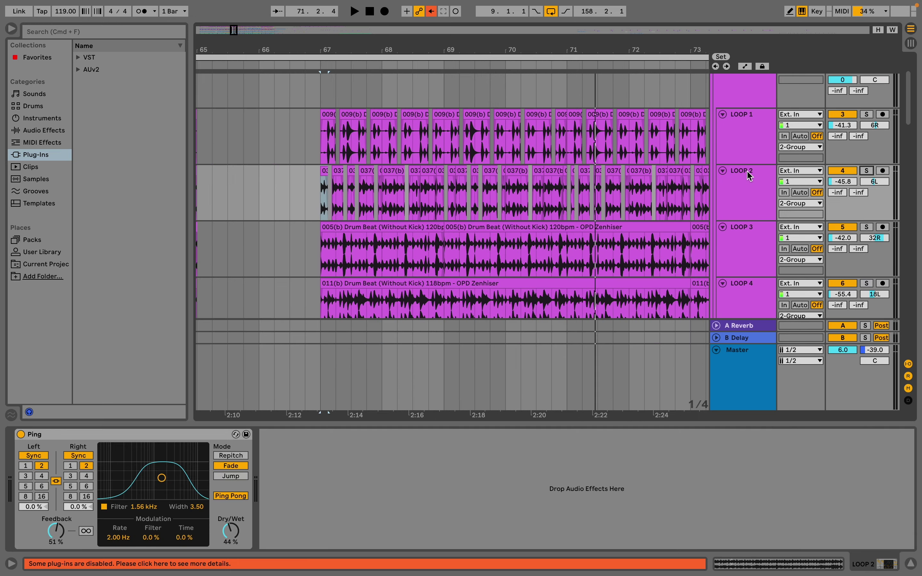
click(750, 176)
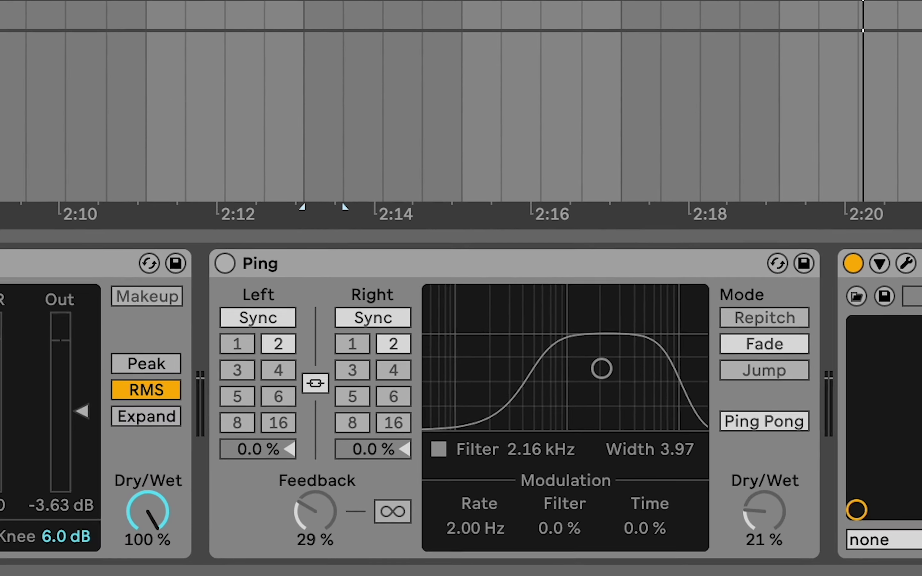
key(0)
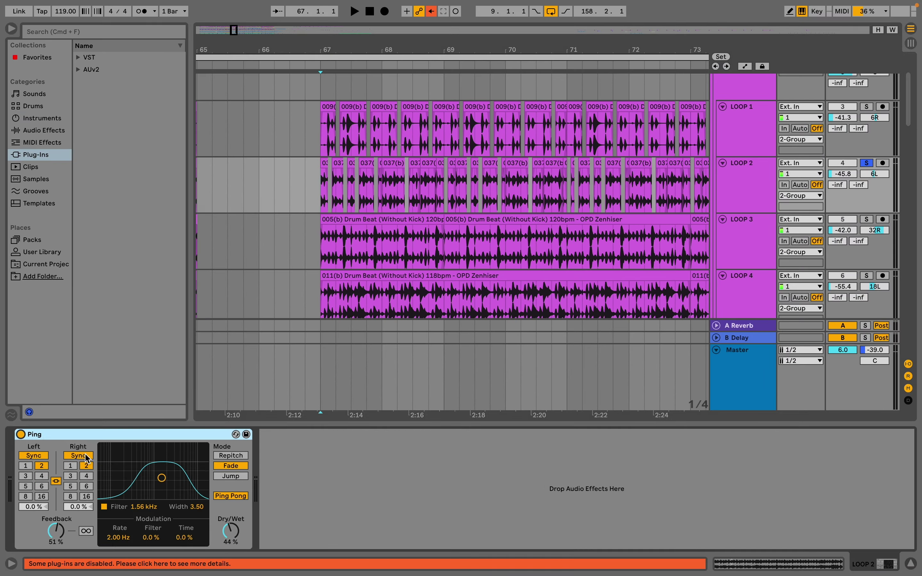
click(21, 434)
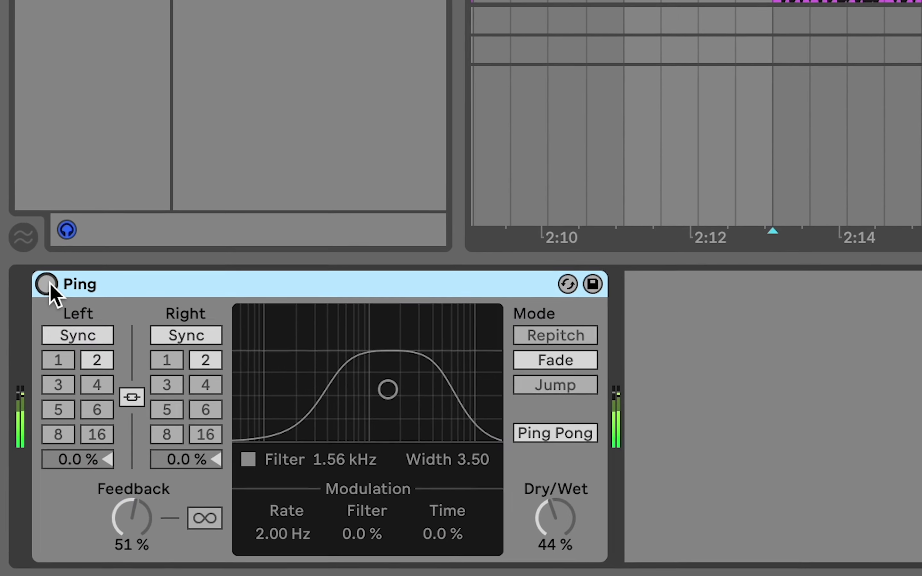
click(47, 285)
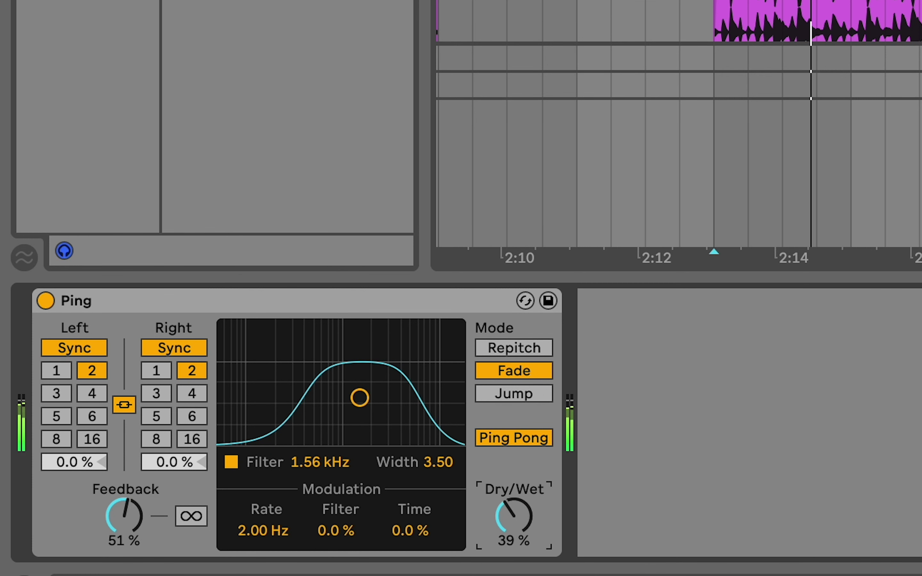
Step: Lower the LOOP 2 Ping delay's Dry/Wet to 24% and compare the loop with the delay bypassed and active
mouse_move(514, 515)
mouse_down()
mouse_move(514, 530)
mouse_move(525, 521)
mouse_up()
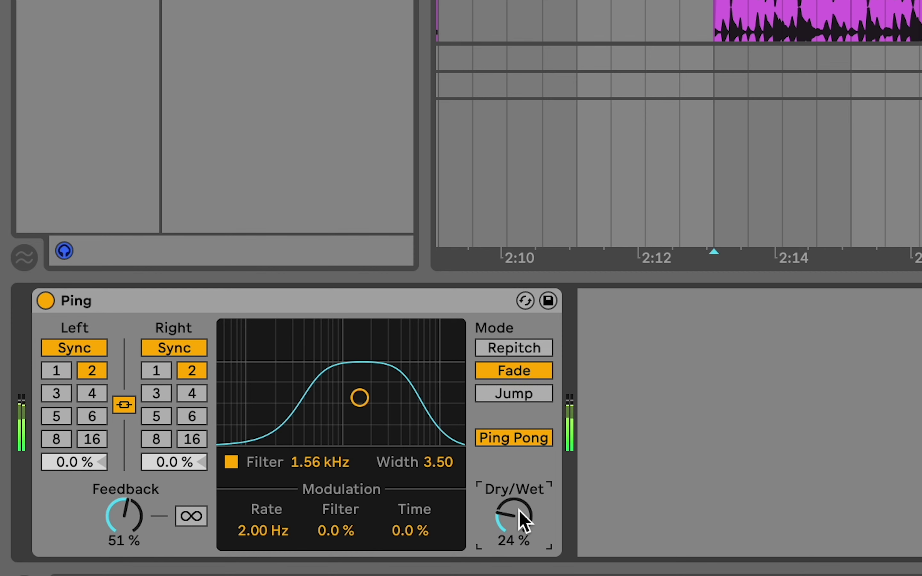
click(46, 301)
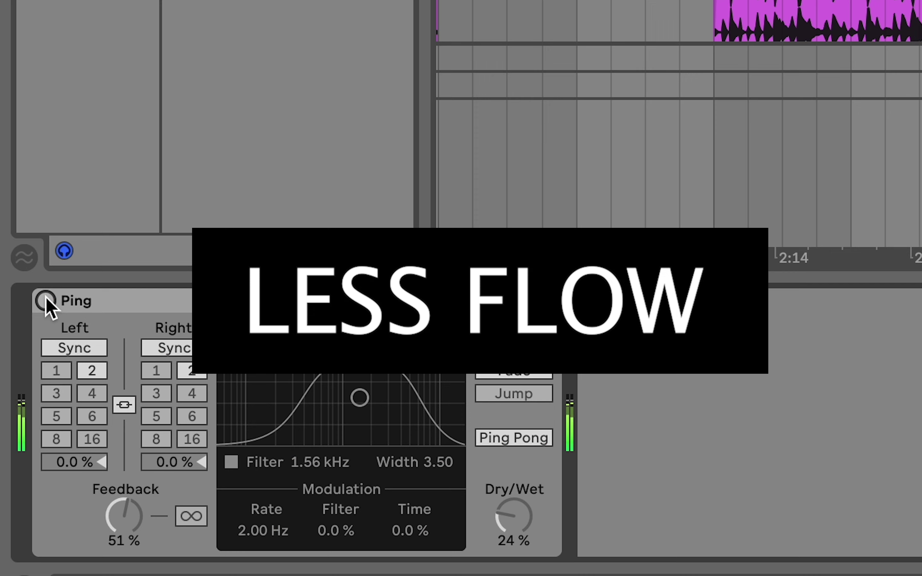
click(46, 301)
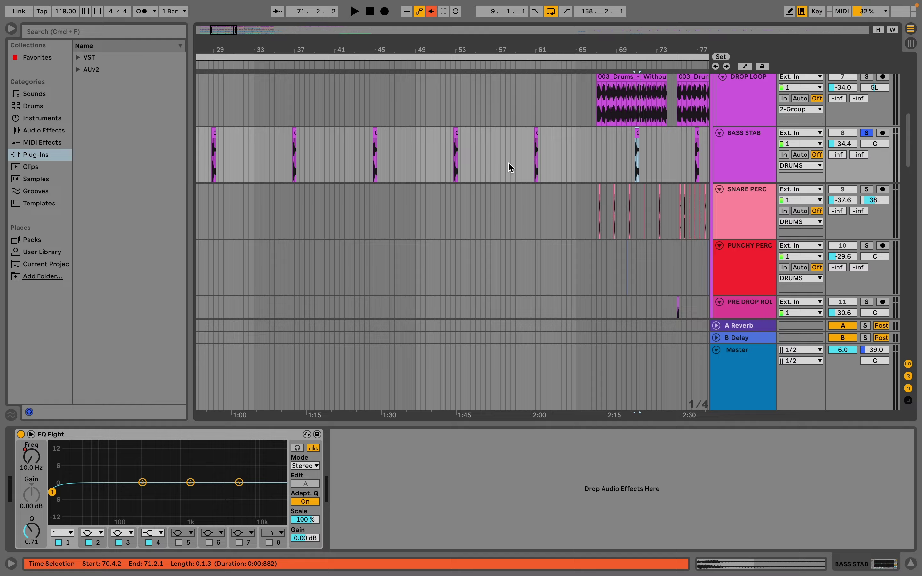
Step: Try moving the BASS STAB one-shot clip just before bar 71 to 71.1.1 and undo the move
scroll(511, 167, up, 3)
scroll(511, 168, right, 2)
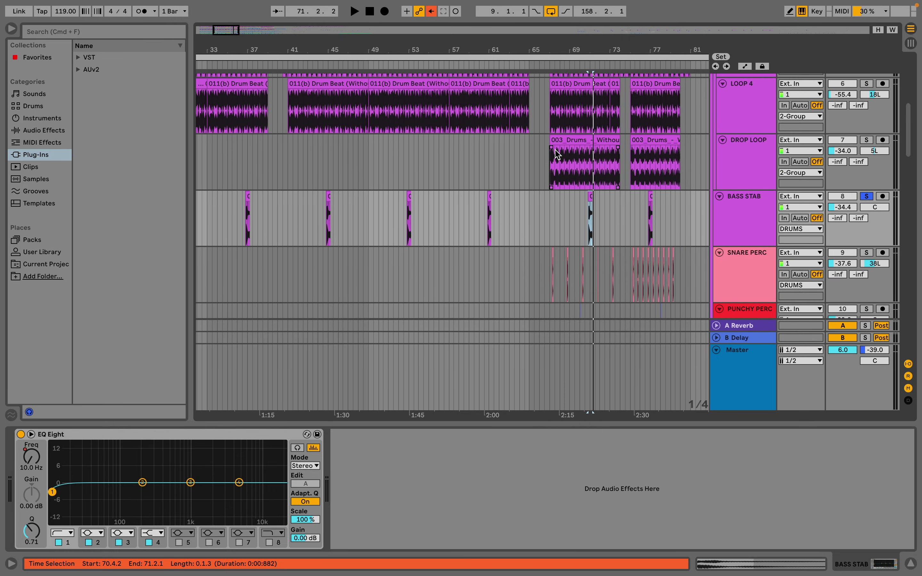
key(z)
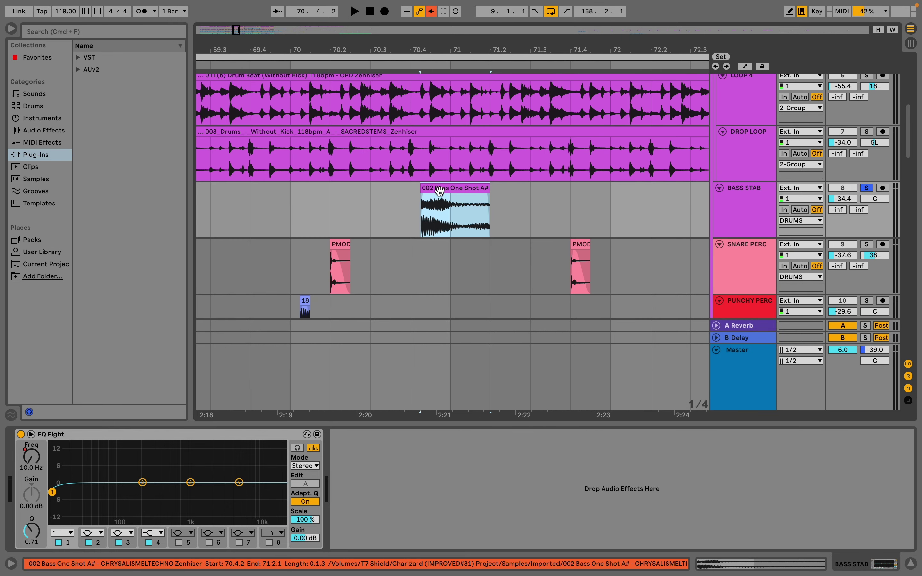
drag(439, 191, 472, 204)
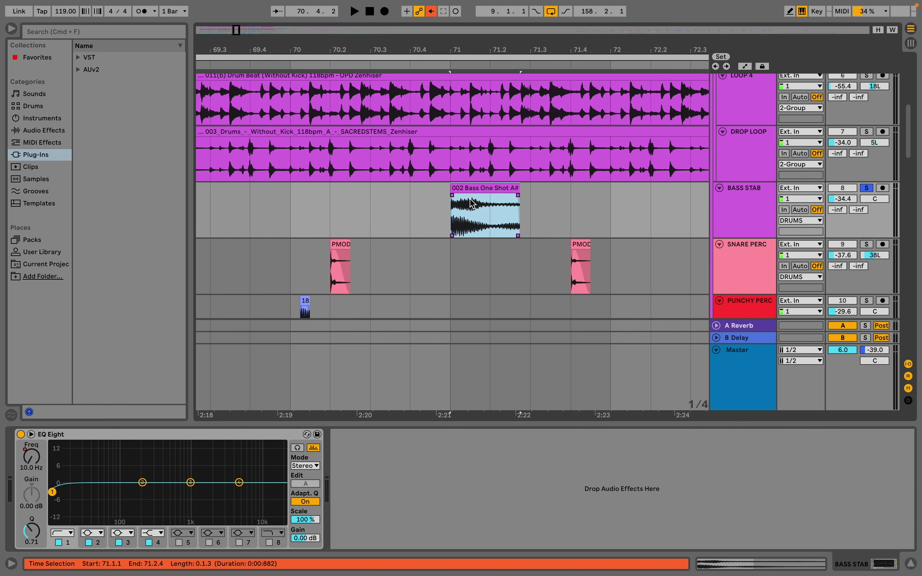
key(super+z)
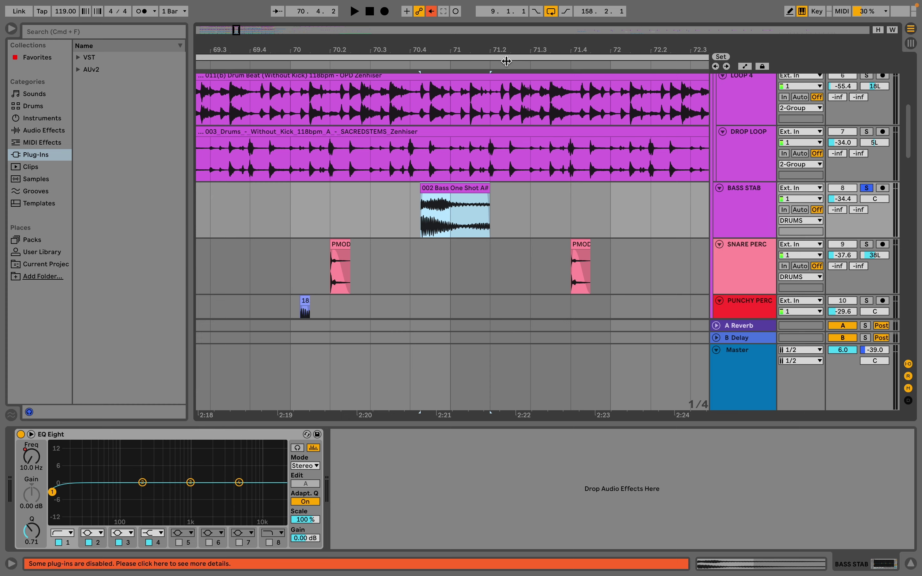
Step: Move the BASS STAB one-shot clip to 71.1.1 and turn off the fixed arrangement grid
mouse_move(506, 60)
mouse_down()
mouse_move(507, 48)
mouse_move(506, 63)
mouse_up()
drag(406, 208, 454, 209)
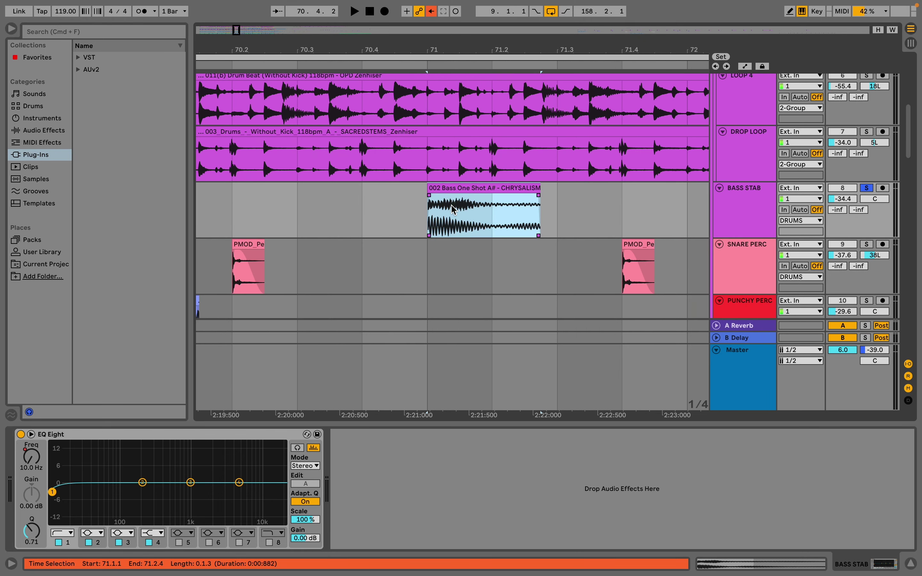
click(574, 222)
right_click(573, 222)
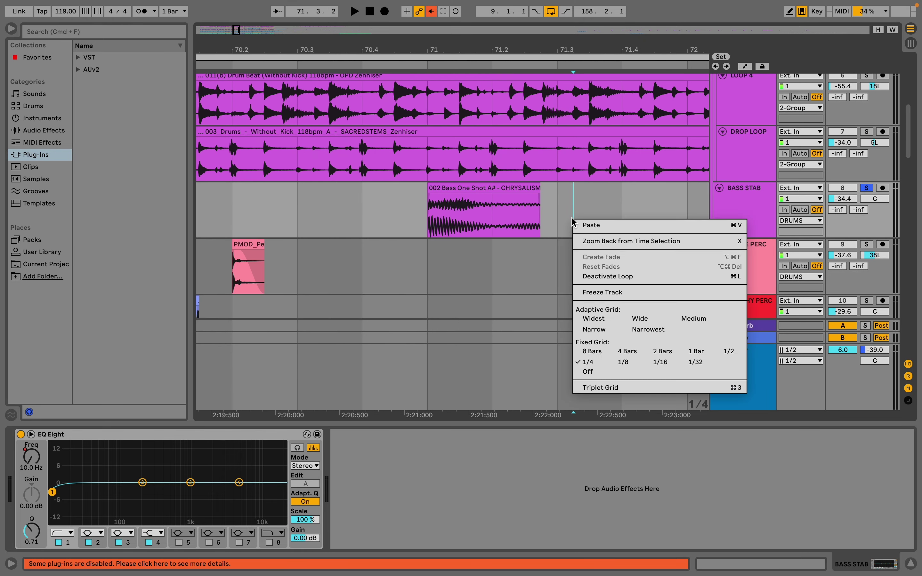
click(587, 374)
Step: Nudge the BASS STAB one-shot clip slightly ahead of bar 71, off the grid
key(minus)
key(minus)
key(minus)
key(minus)
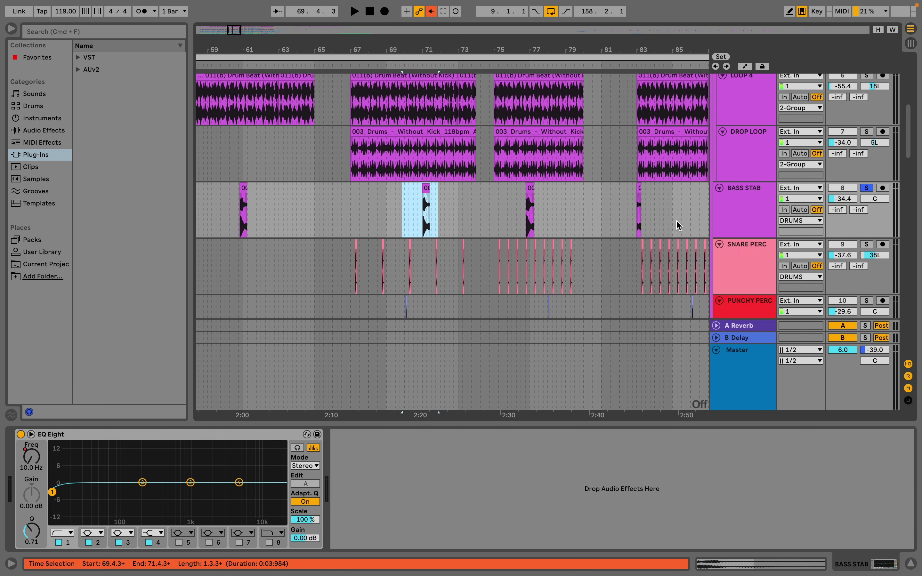
drag(679, 226, 239, 228)
key(plus)
key(plus)
key(plus)
key(plus)
key(plus)
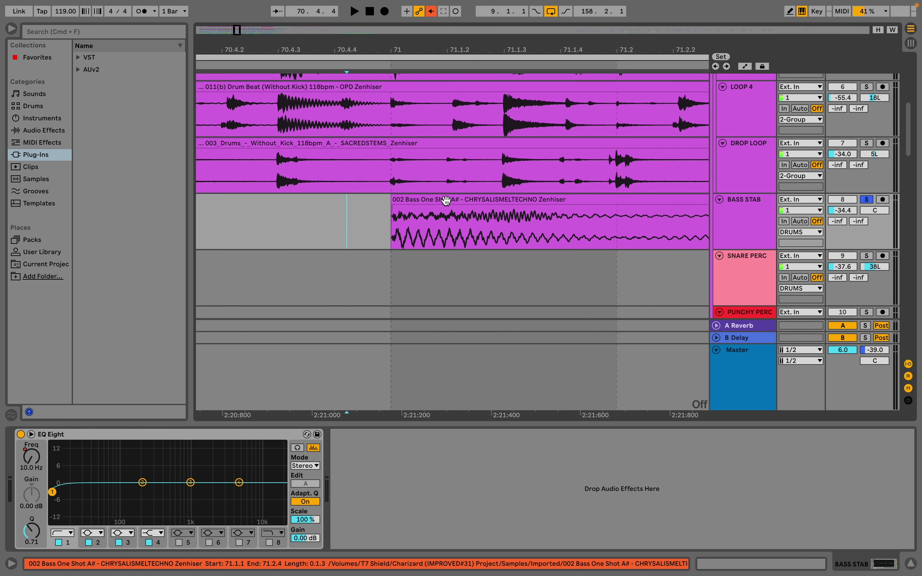
click(444, 201)
drag(445, 201, 427, 200)
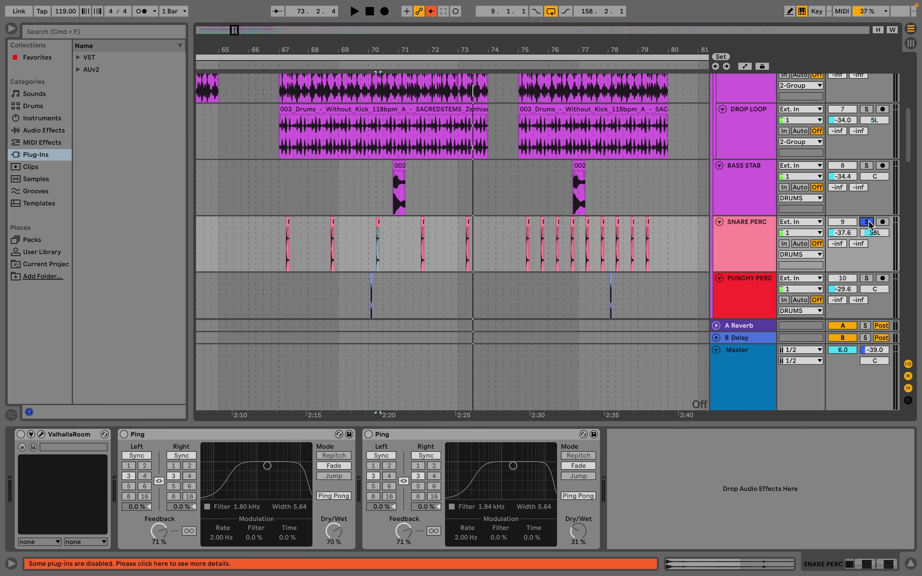
Step: Examine the SNARE PERC arrangement by highlighting bars 64–91, bars 122–149 and the empty stretch starting around bar 37
key(minus)
key(minus)
key(minus)
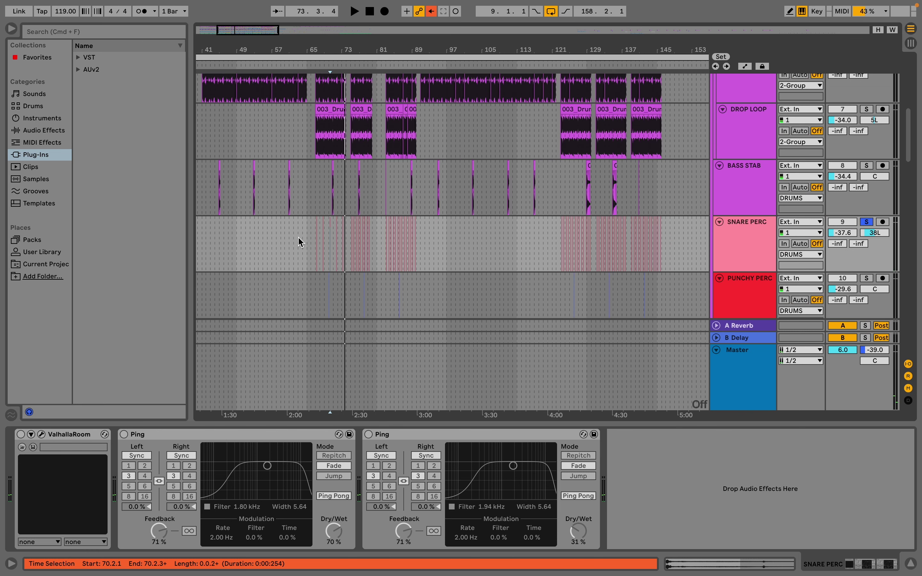
drag(304, 241, 424, 246)
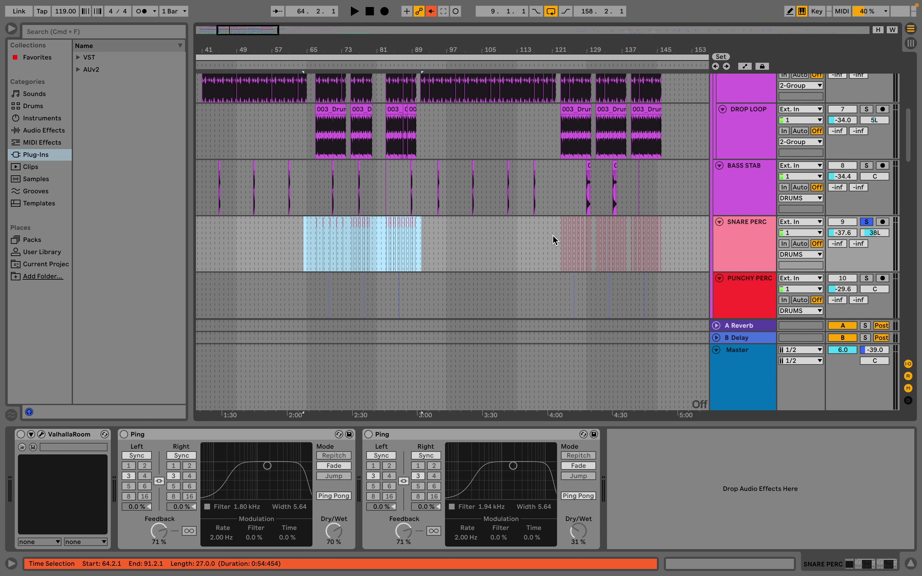
drag(557, 236, 675, 229)
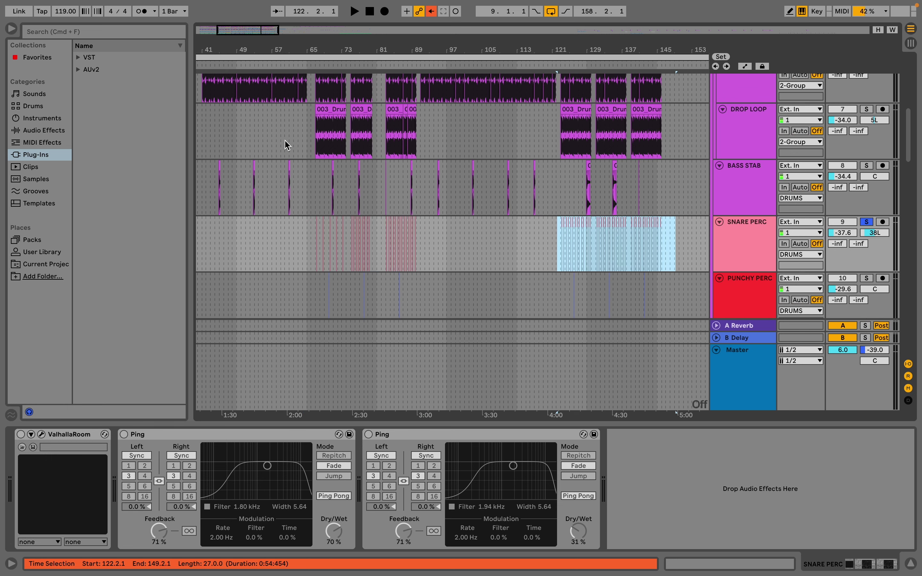
drag(277, 233, 204, 242)
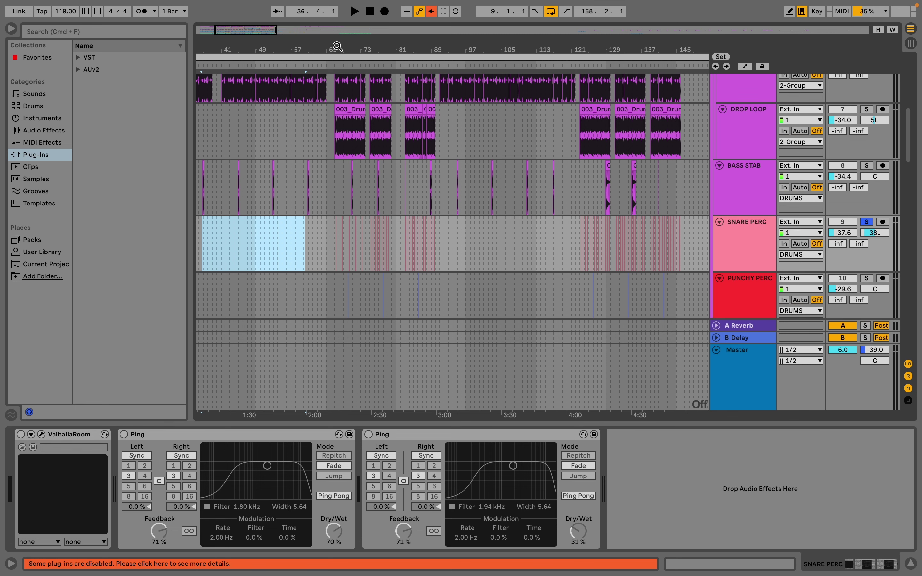
Step: Highlight the PUNCHY PERC hits from 68.3.1 to about bar 91 to examine their placement
drag(336, 44, 335, 72)
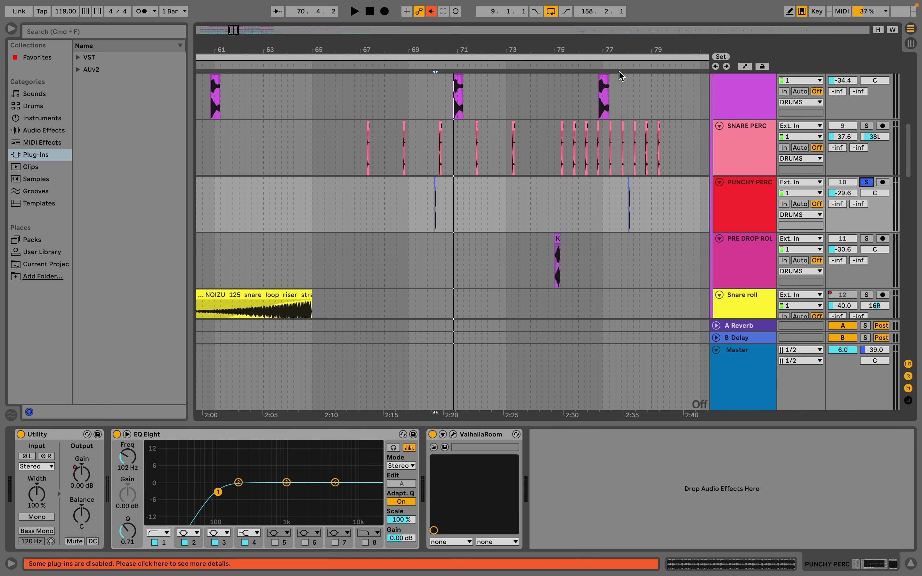
drag(522, 49, 522, 32)
drag(474, 206, 686, 223)
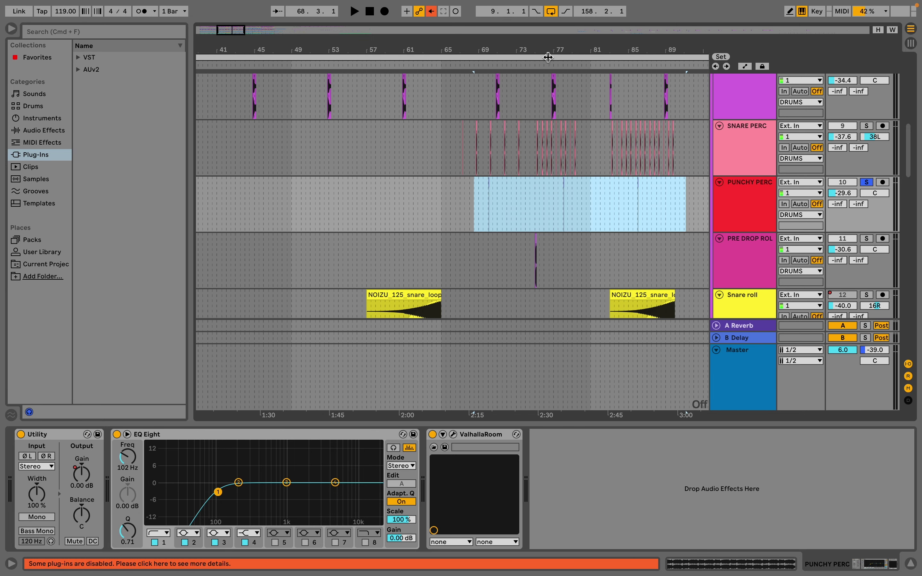
drag(549, 54, 549, 77)
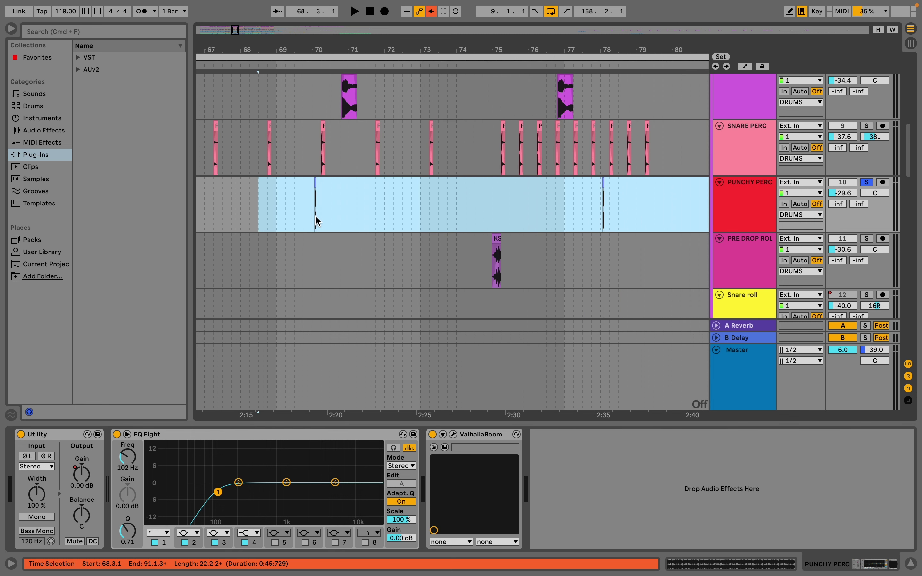
Step: Try to move the PUNCHY PERC clip at 70.1.2 a sixteenth earlier, to just after 70.1.1
drag(276, 204, 301, 204)
drag(314, 38, 314, 44)
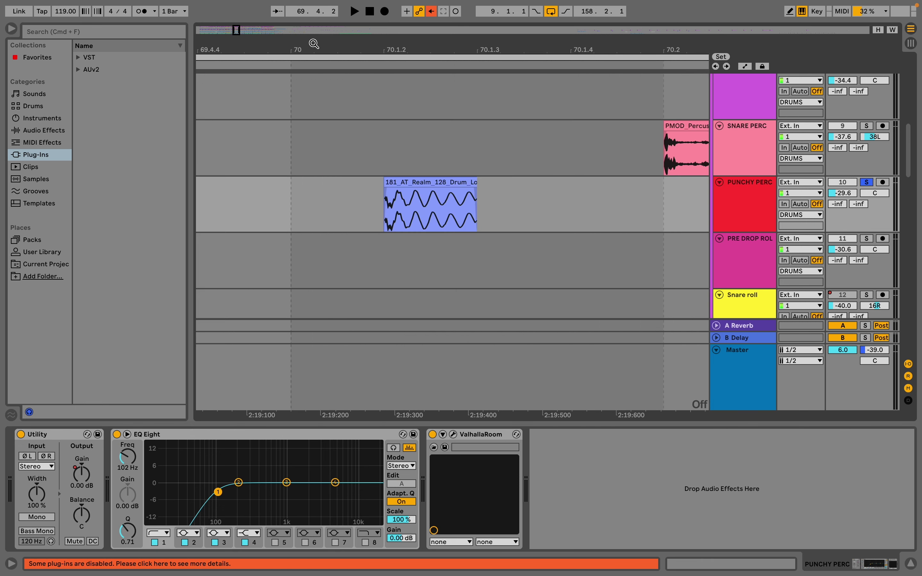
click(411, 185)
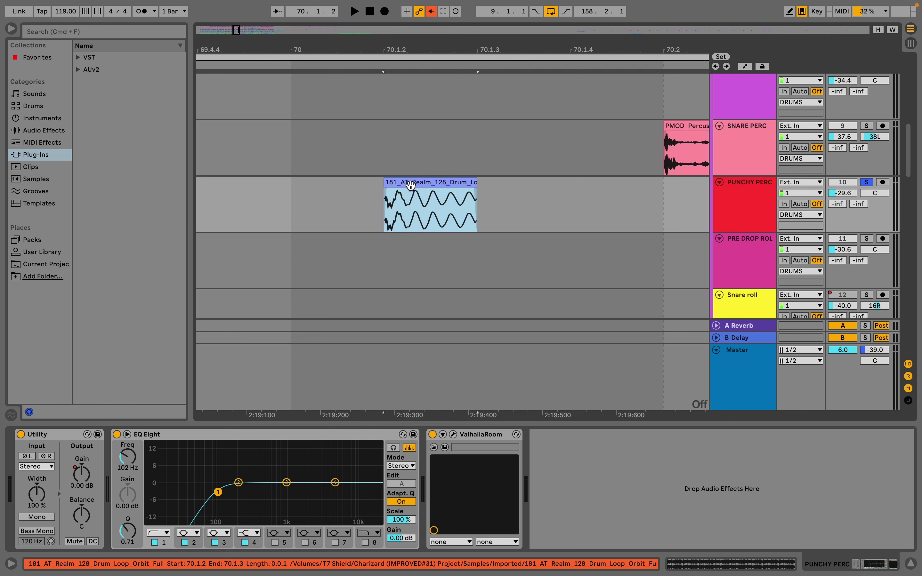
drag(411, 185, 320, 198)
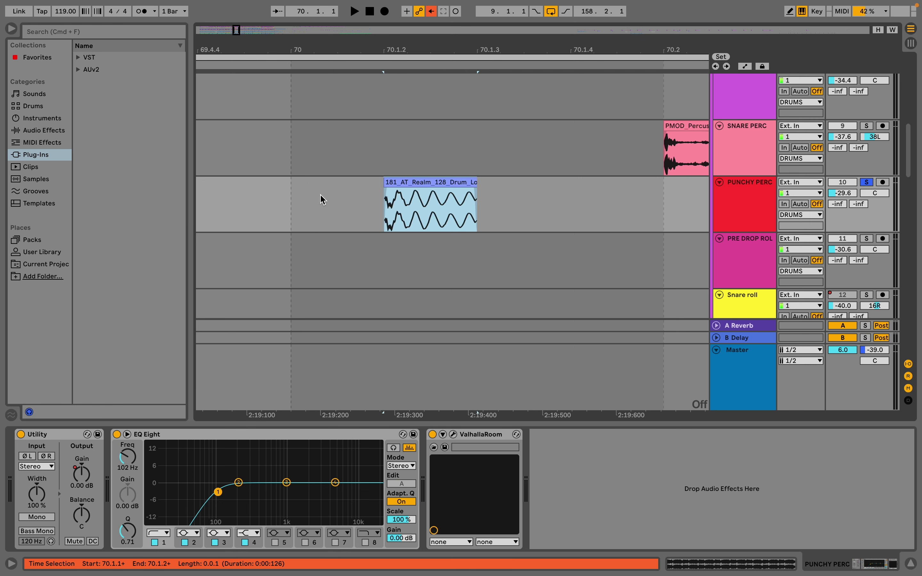
Step: Solo the PRE DROP ROLL track and audition its KSHMR clip at bar 75 alone and in the full mix
right_click(321, 196)
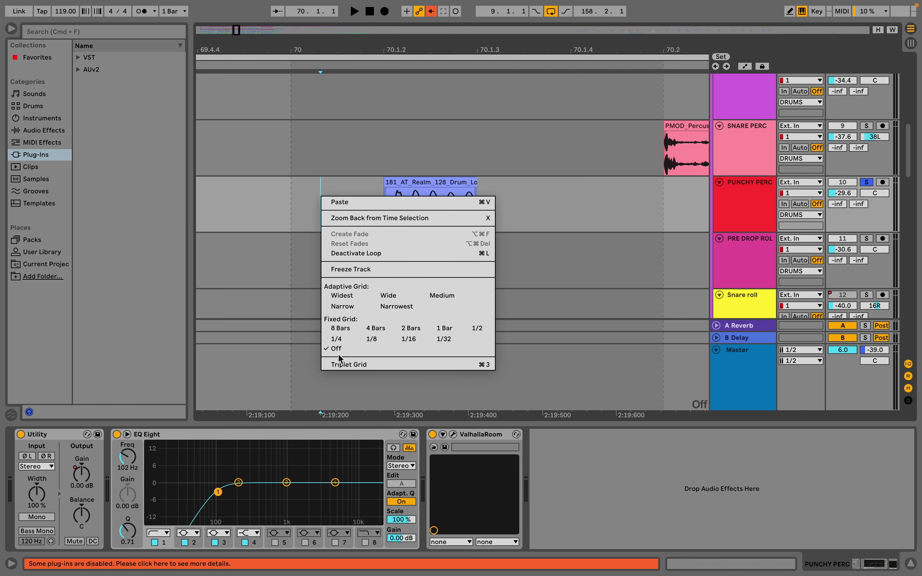
click(417, 185)
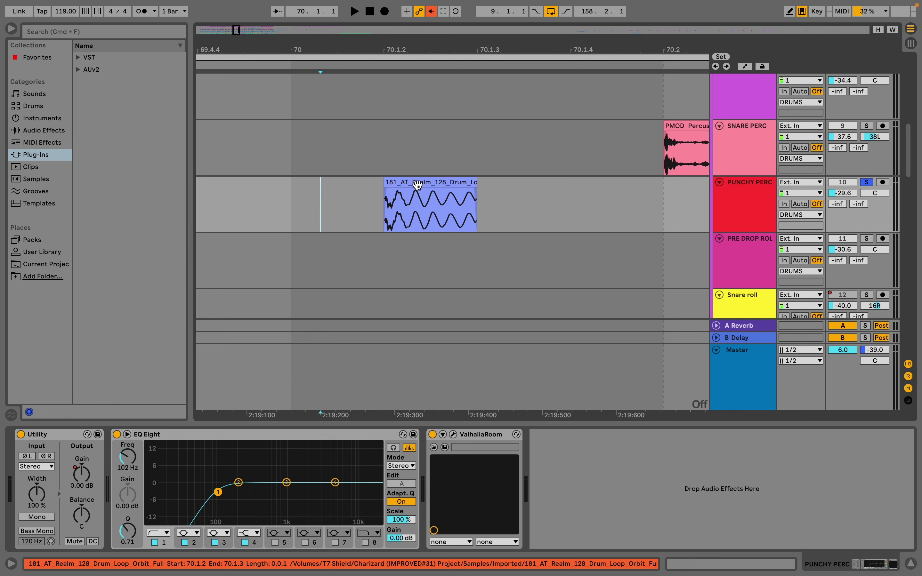
key(x)
click(501, 205)
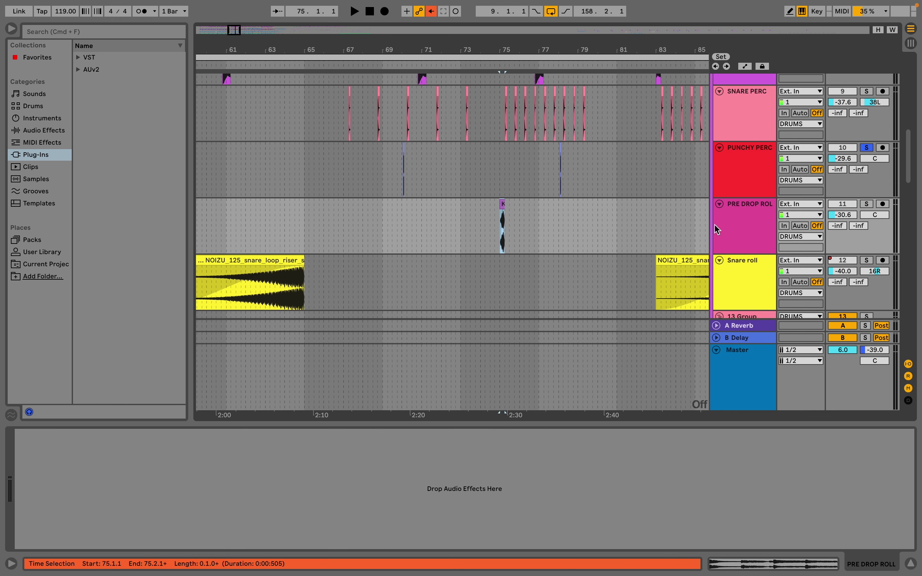
click(867, 205)
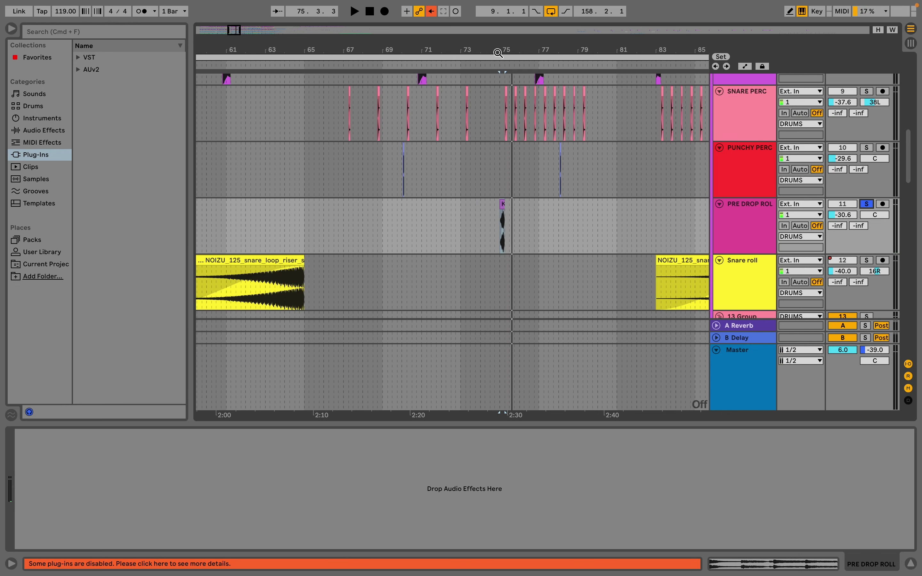
drag(498, 53, 495, 152)
click(379, 224)
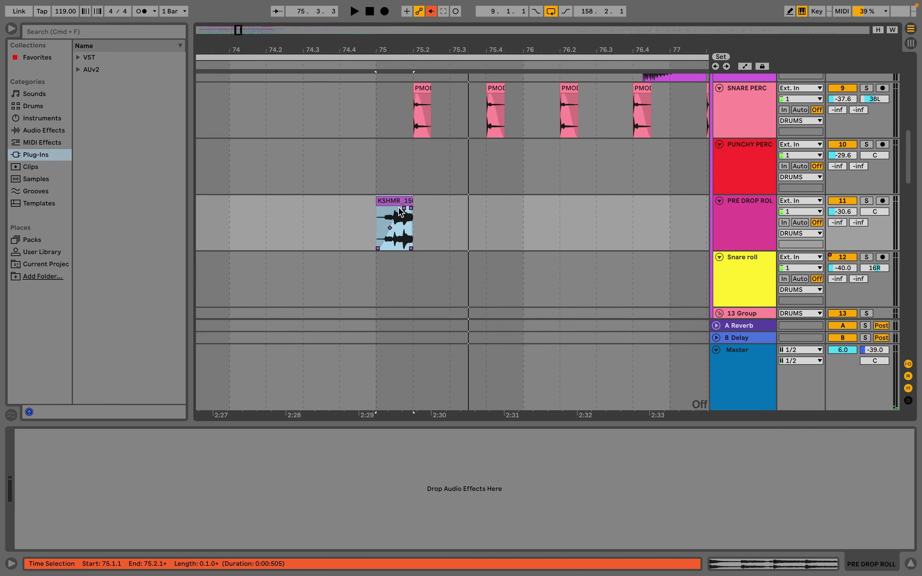
click(227, 224)
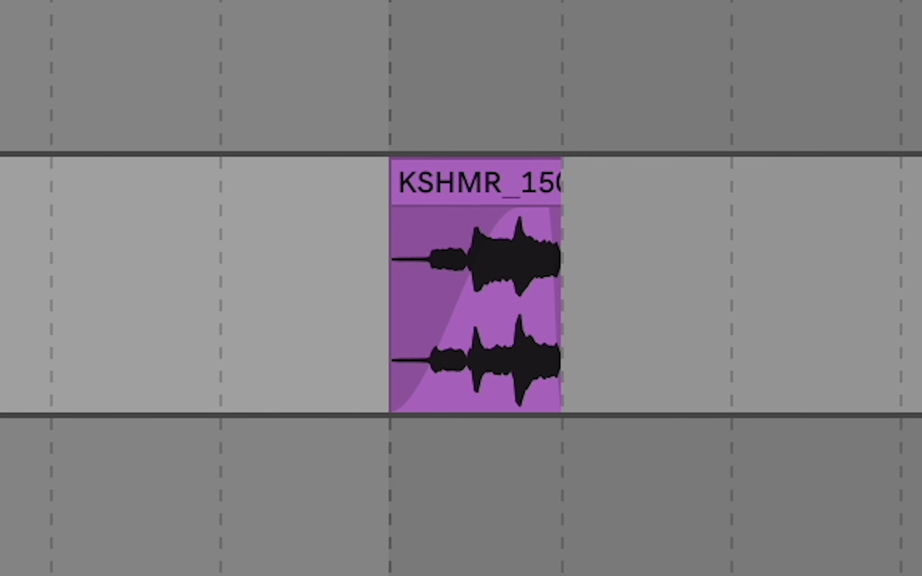
Step: Try the KSHMR clip at bar 75 without its fade-in for comparison, and restore the curved fade
click(475, 305)
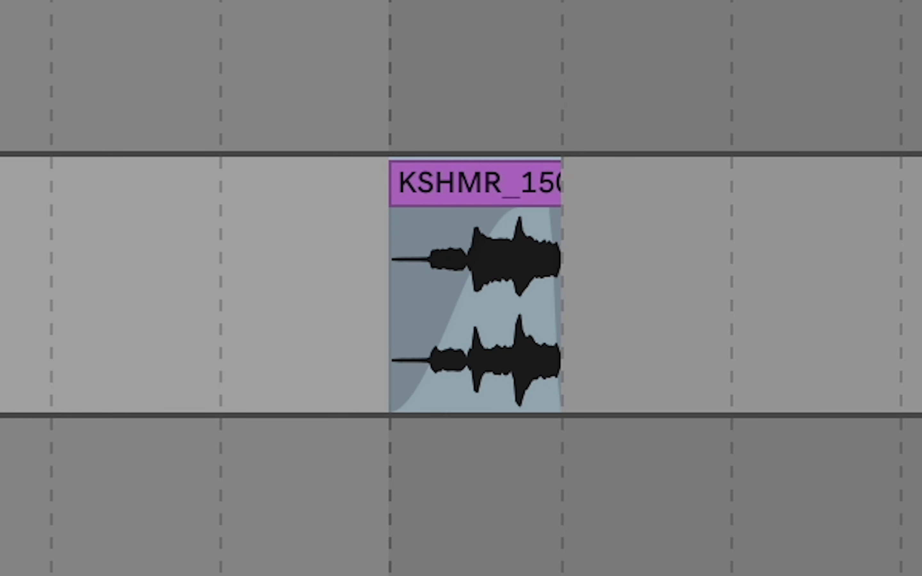
mouse_move(551, 268)
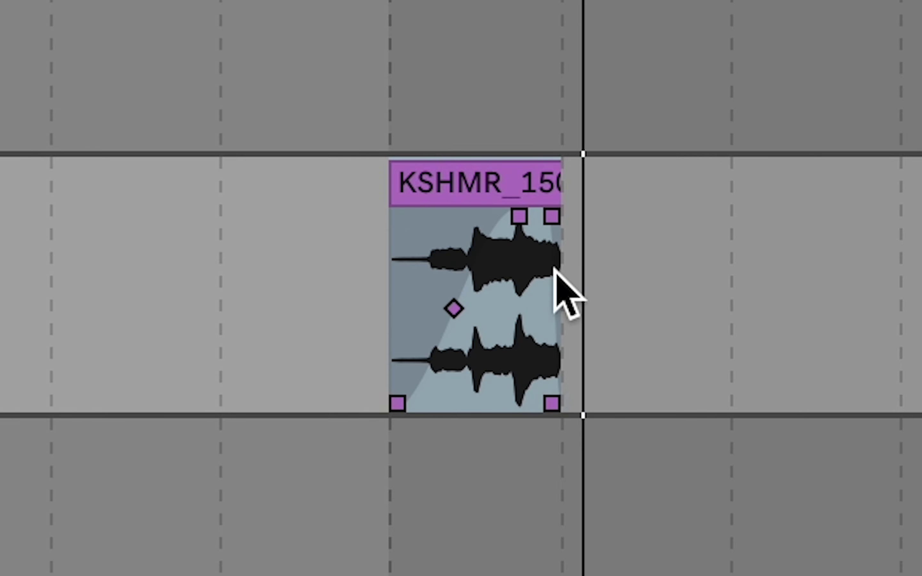
click(495, 221)
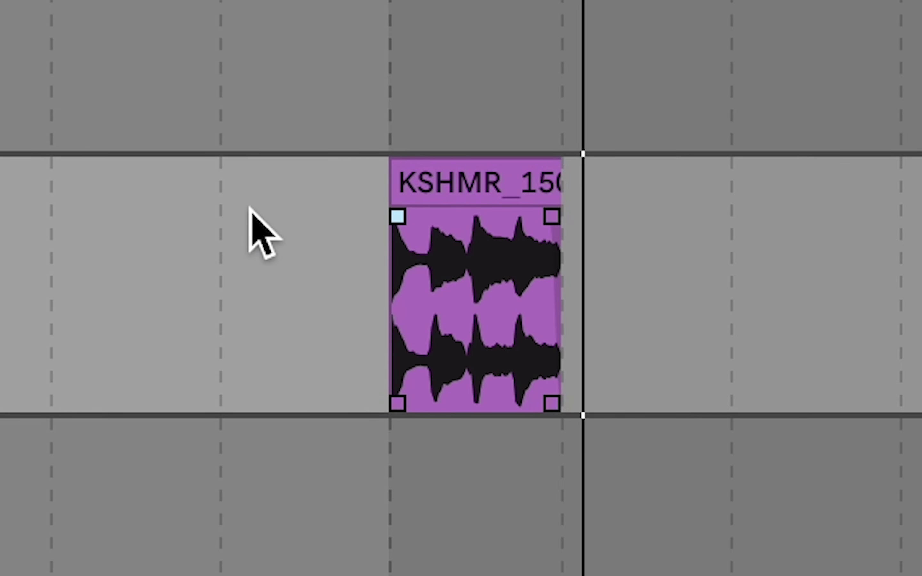
key(super+alt+f)
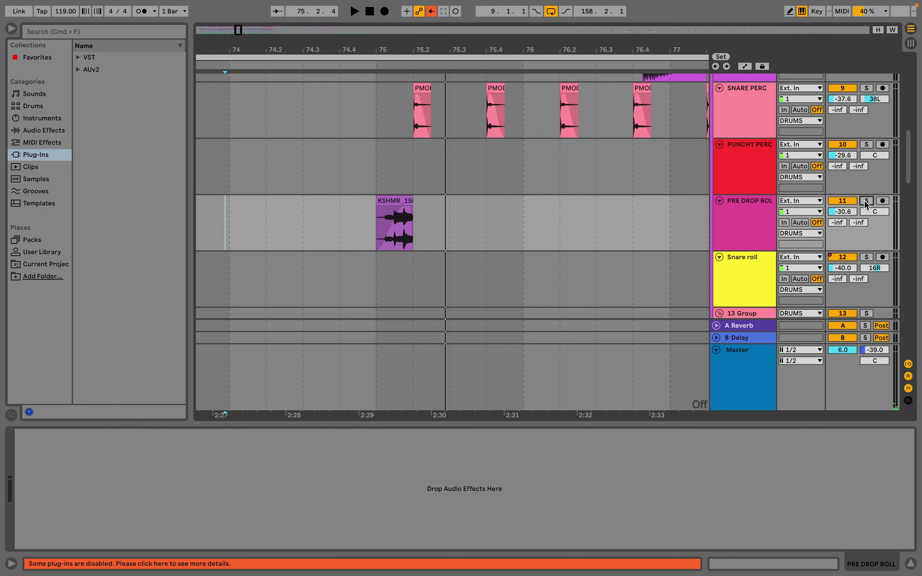
click(387, 201)
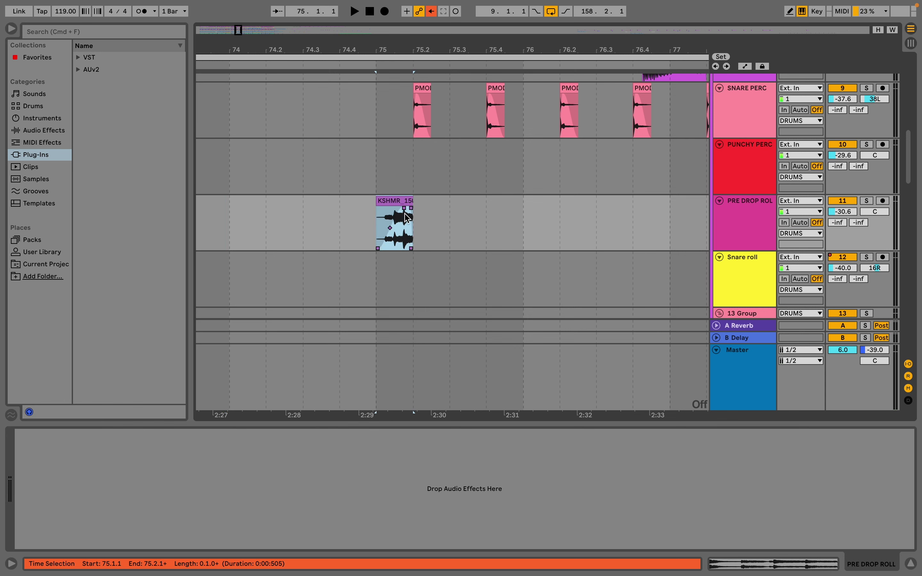
Step: Try the SNARE PERC hit at 75.2 without its fade-out for comparison, and undo the change
click(422, 88)
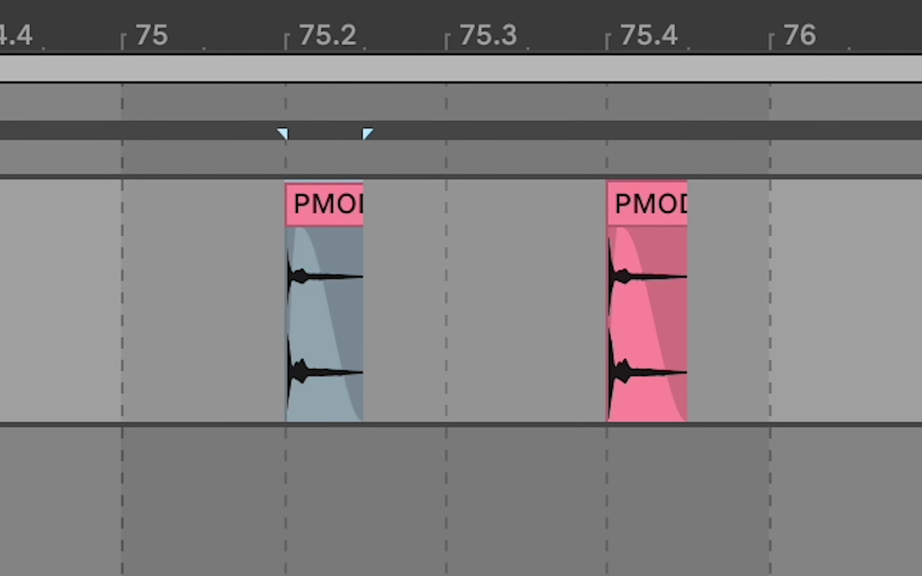
key(space)
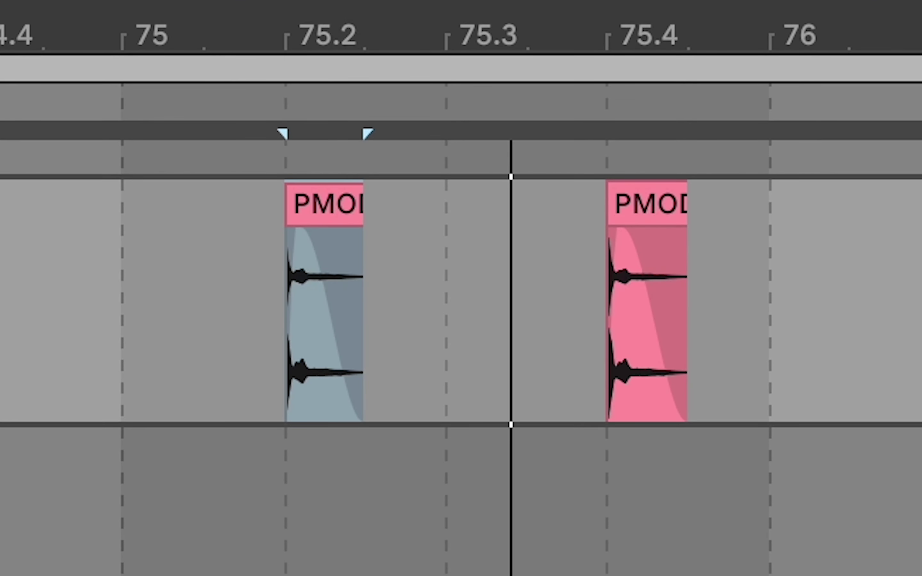
drag(302, 237, 492, 224)
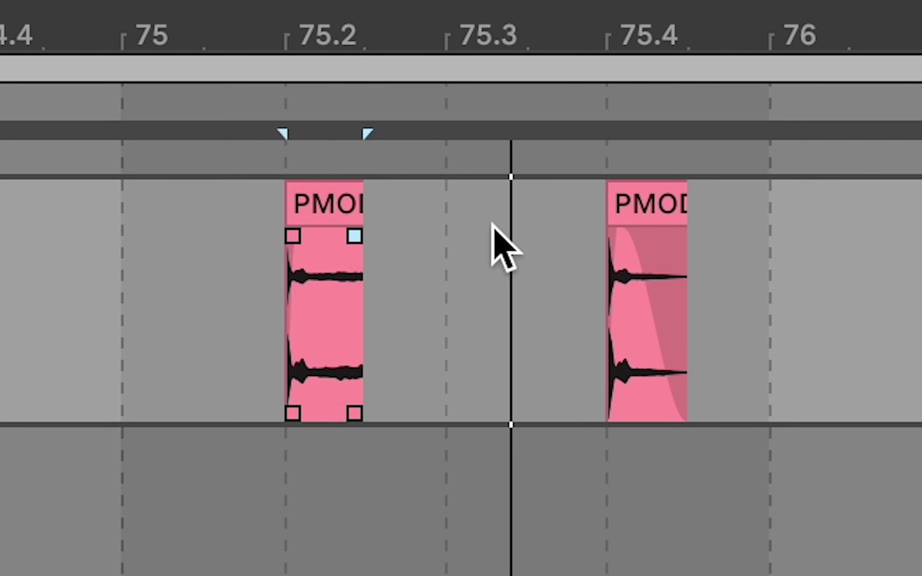
click(108, 288)
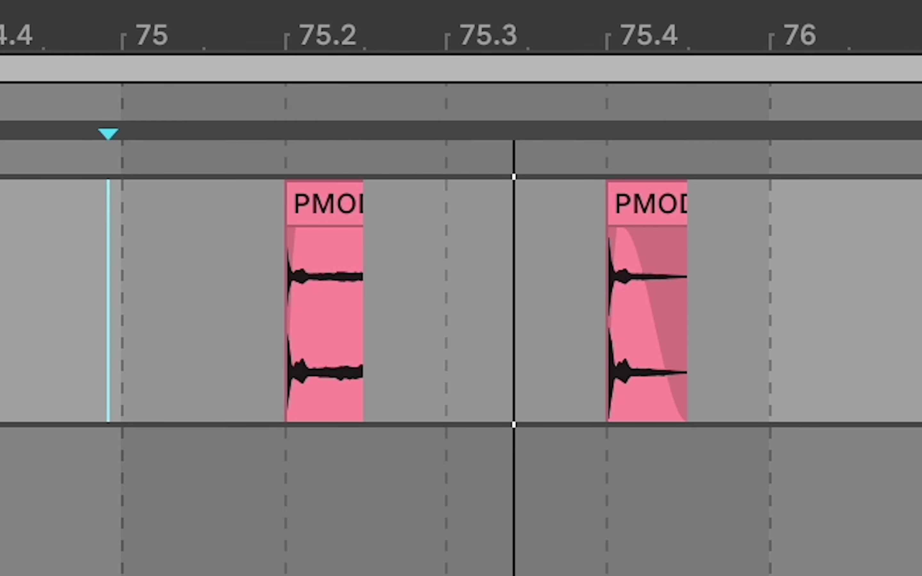
key(super+z)
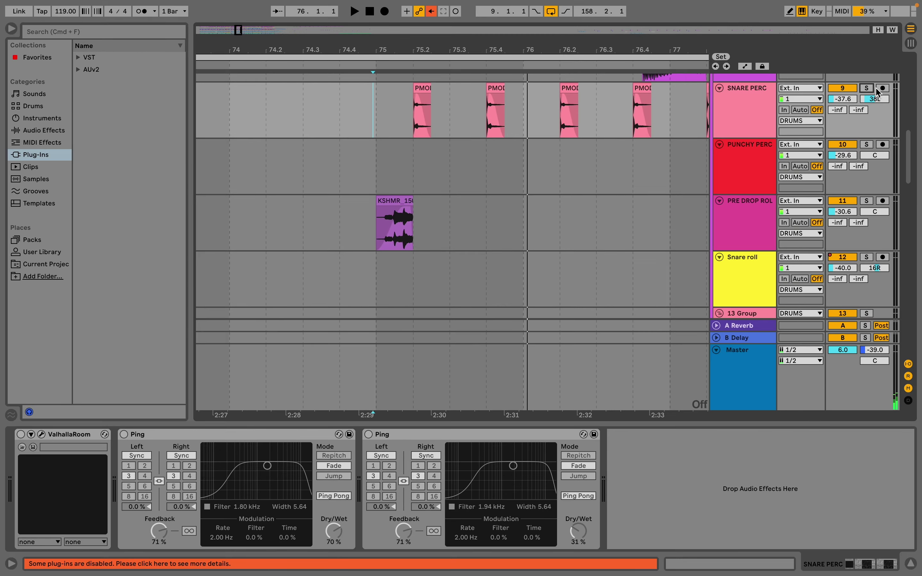
Step: Examine the NOIZU riser on the Snare roll track at bars 57–65 and turn on snapping to the 1/4 grid
drag(395, 61, 395, 50)
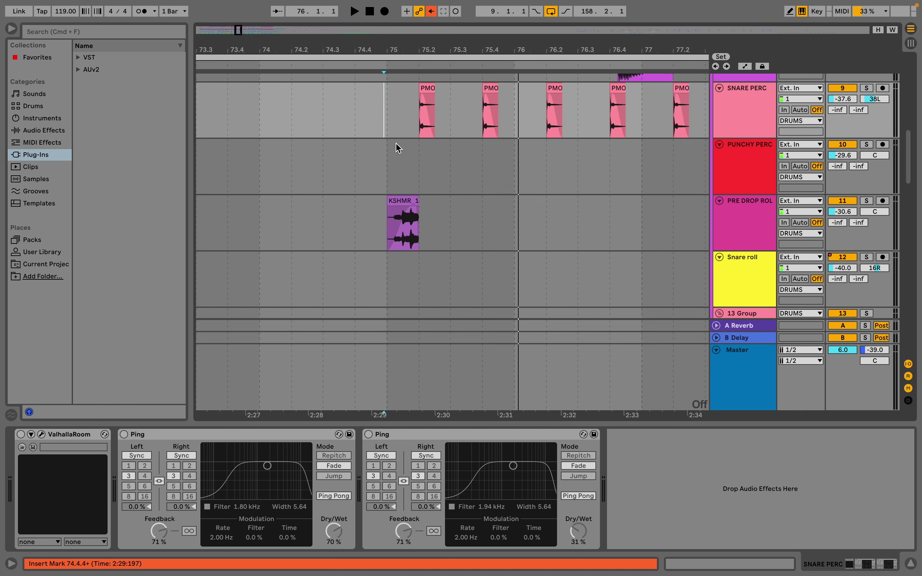
scroll(397, 144, down, 5)
key(minus)
click(284, 175)
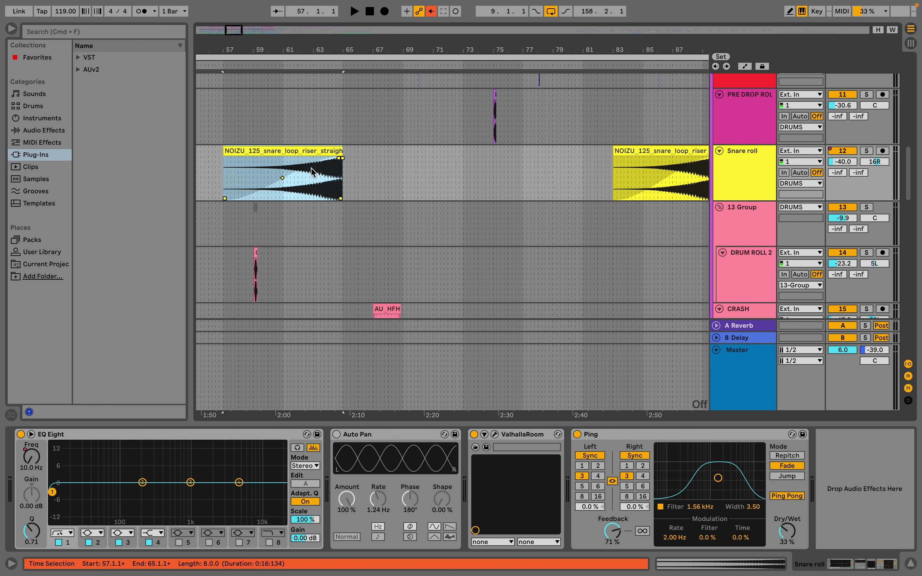
click(384, 168)
click(283, 190)
key(super+4)
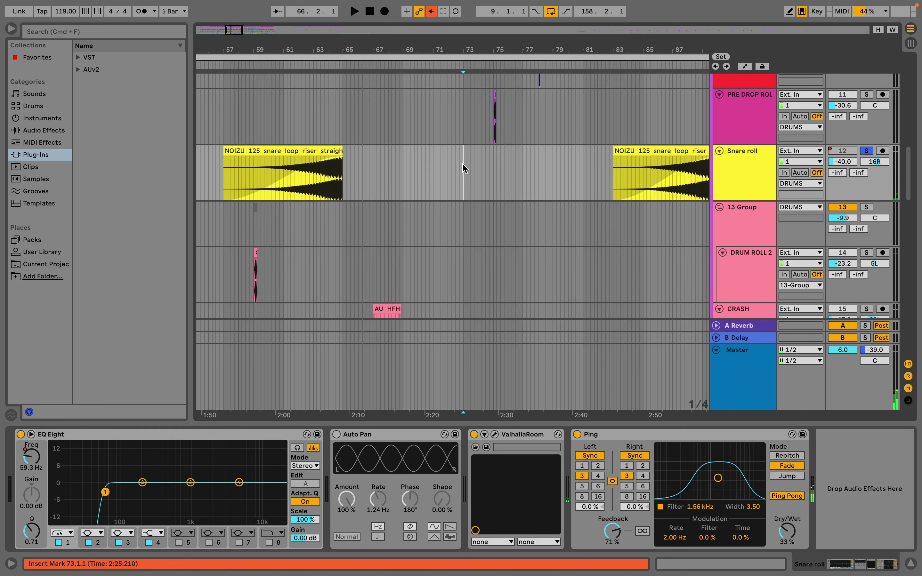
Step: Place four-bar copies of the riser at bars 73 and 69, and lower the bar 69 copy's gain to -8.37 dB
key(super+v)
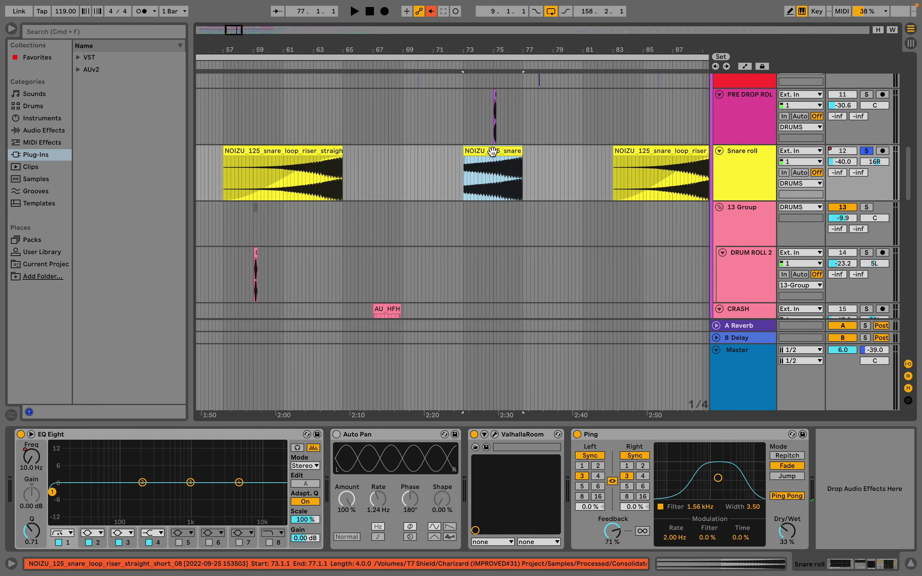
drag(493, 152, 431, 160)
double_click(432, 160)
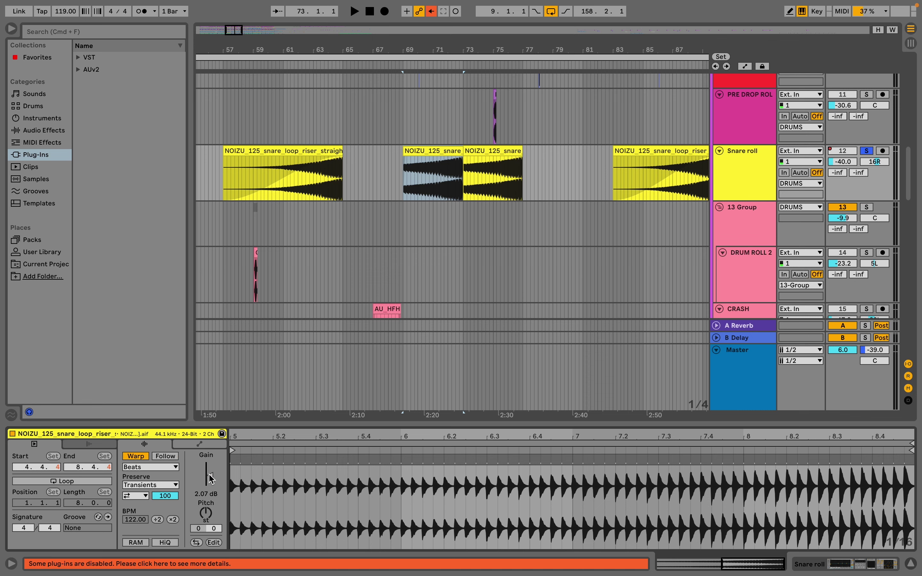
drag(206, 476, 206, 492)
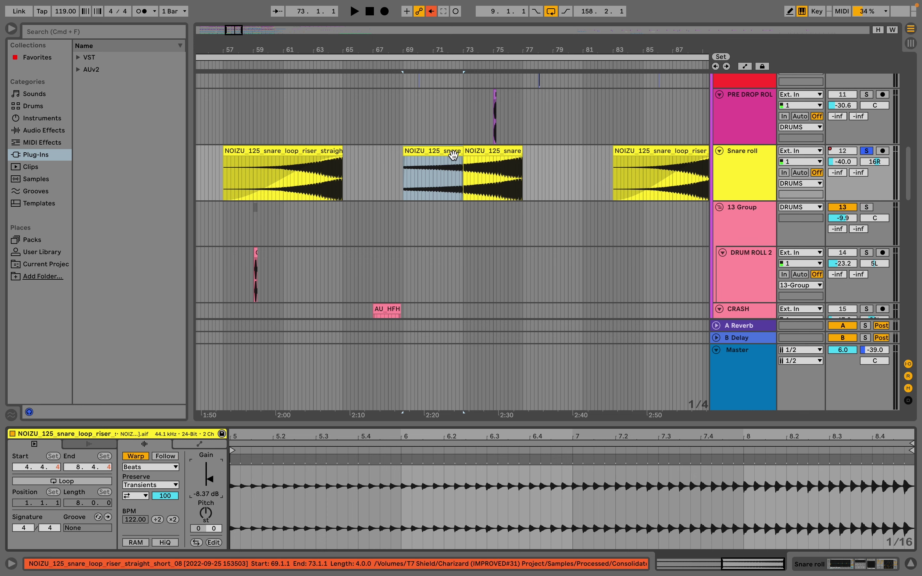
Step: Consolidate the two riser copies at bars 69–77 into one clip and add a fade-in across its whole length
shift+click(483, 155)
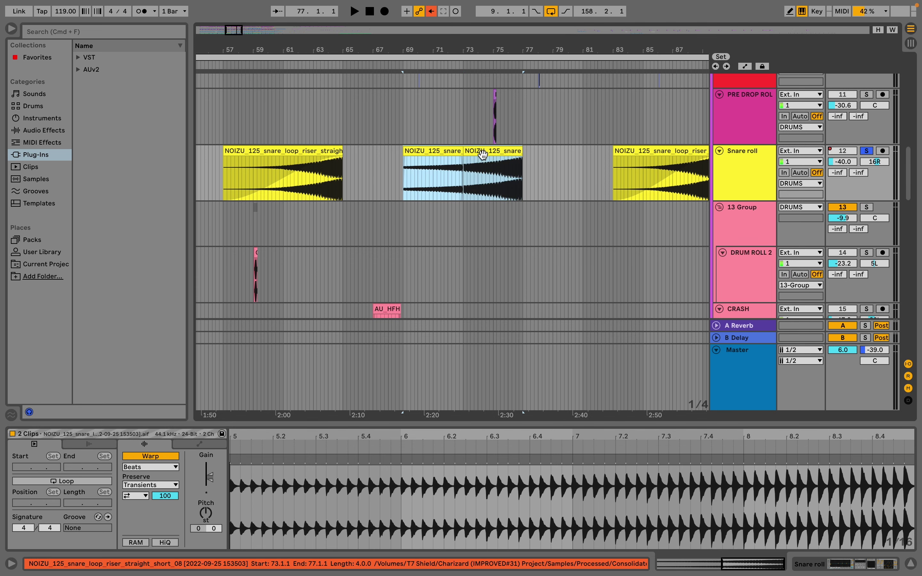
key(super+j)
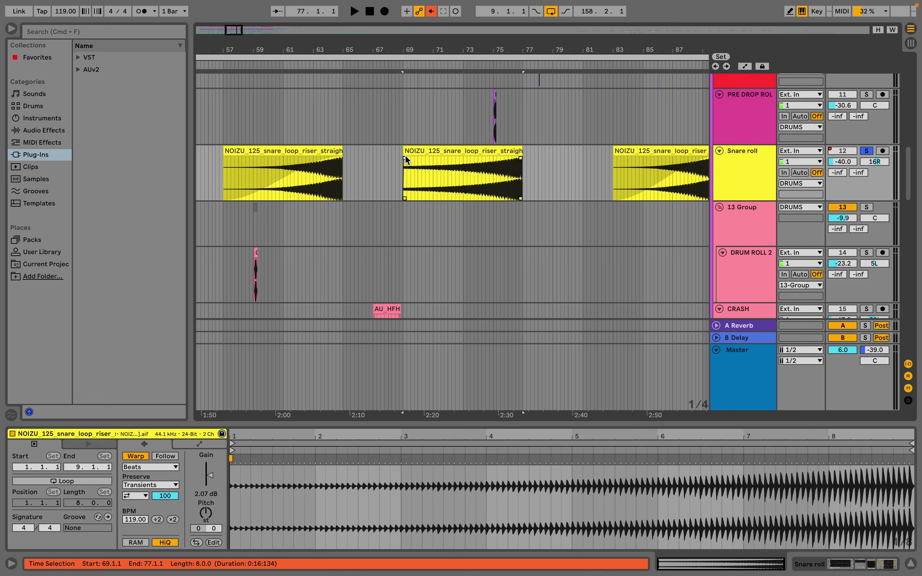
drag(405, 158, 636, 139)
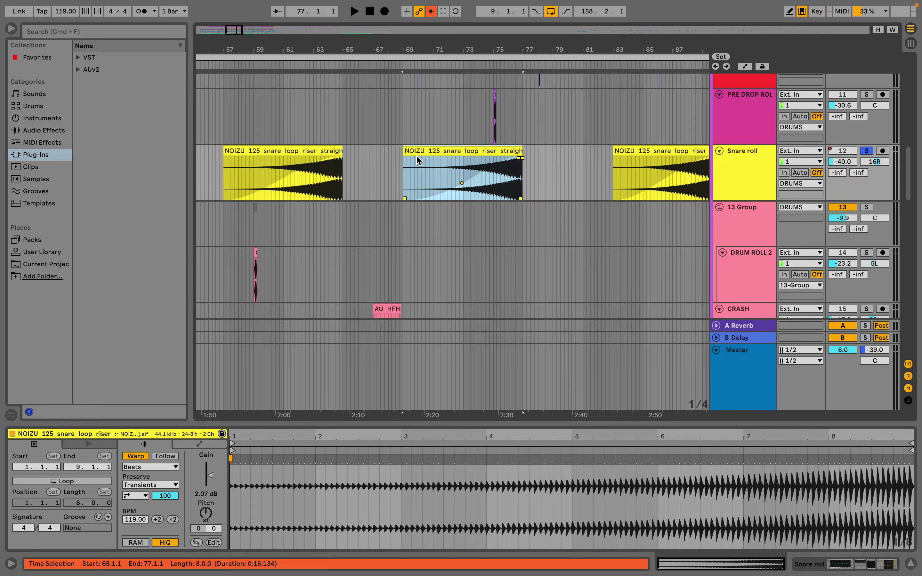
Step: Delete the consolidated riser at bars 69–77 and play the original riser from bar 57
key(Delete)
click(321, 150)
key(space)
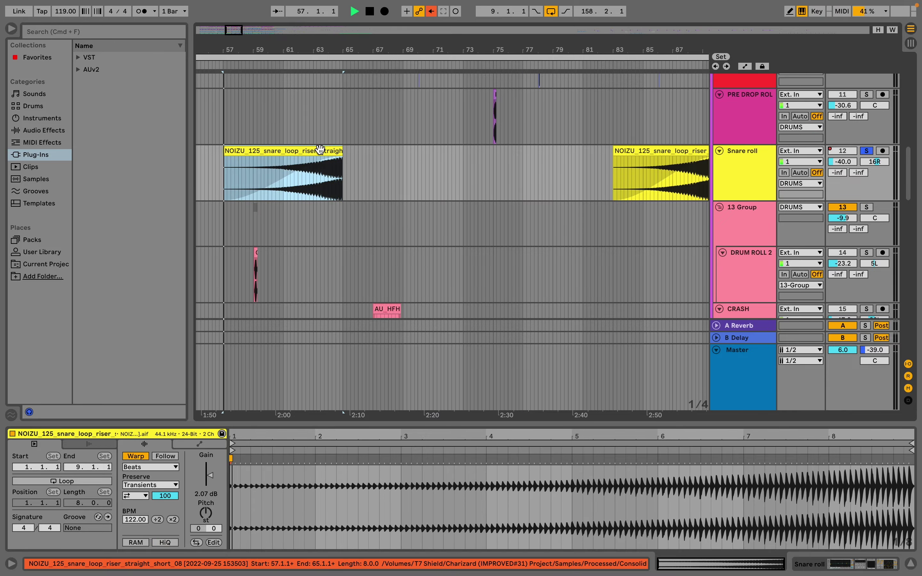
Step: Delete the Auto Pan from the Snare roll track's device chain and show the automation lanes
click(523, 356)
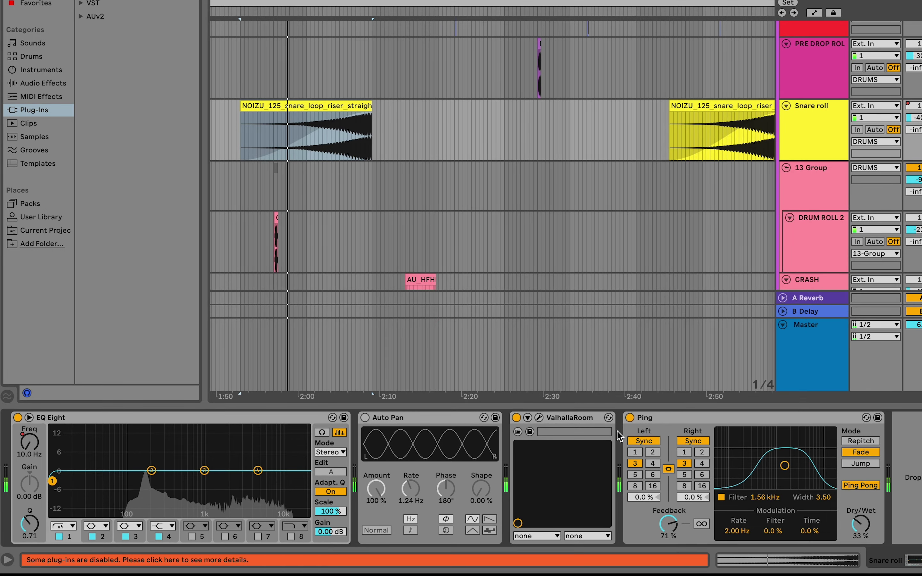
click(445, 419)
key(Delete)
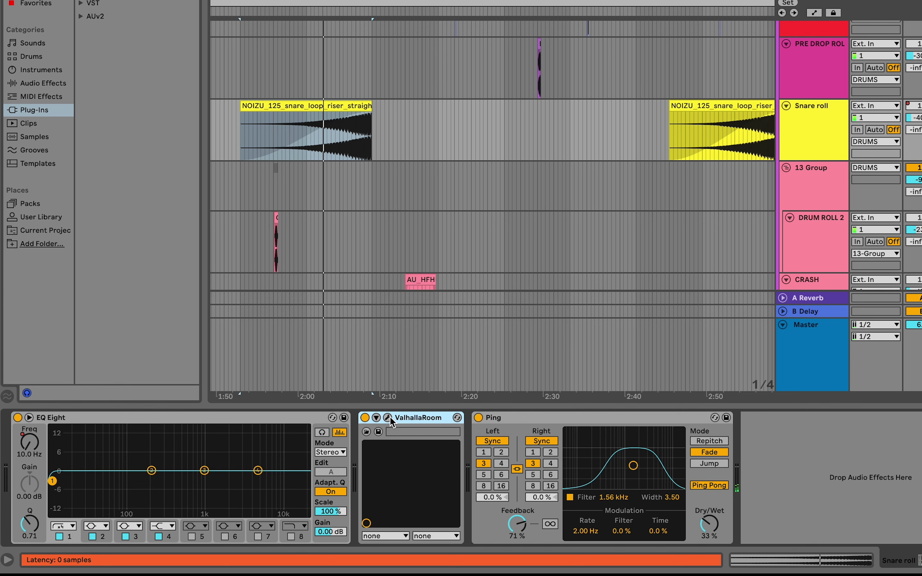
key(a)
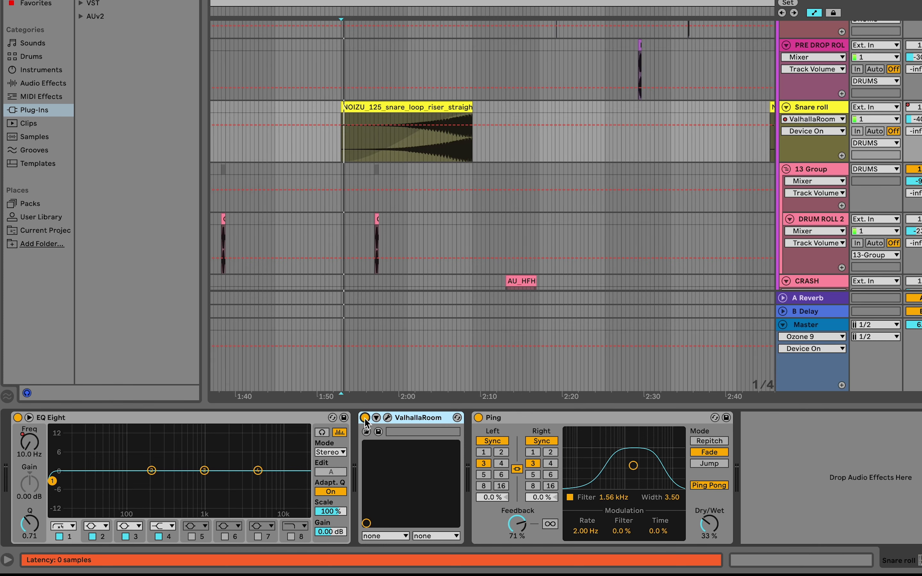
Step: Bypass ValhallaRoom and Ping on the Snare roll track, auditioning the riser from 62.2.1
click(365, 418)
click(428, 133)
key(space)
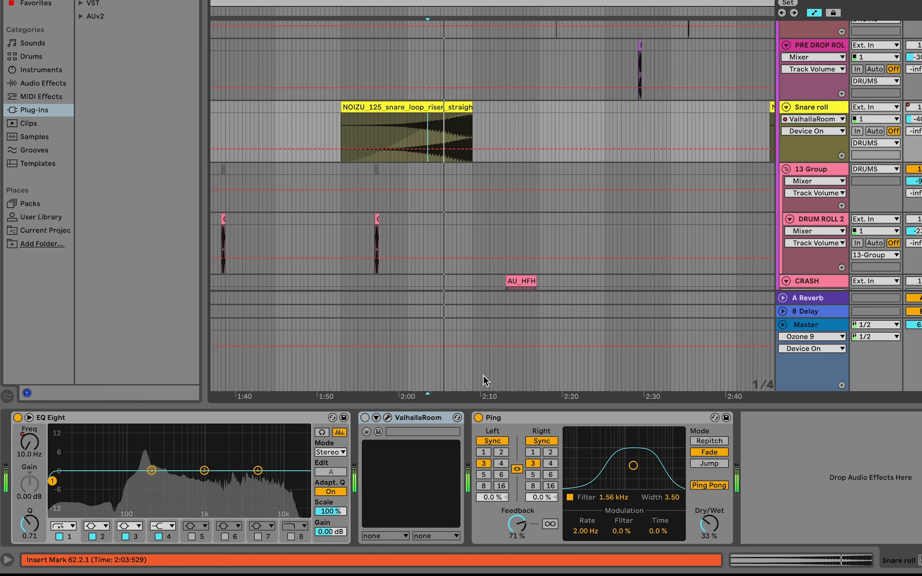
click(479, 418)
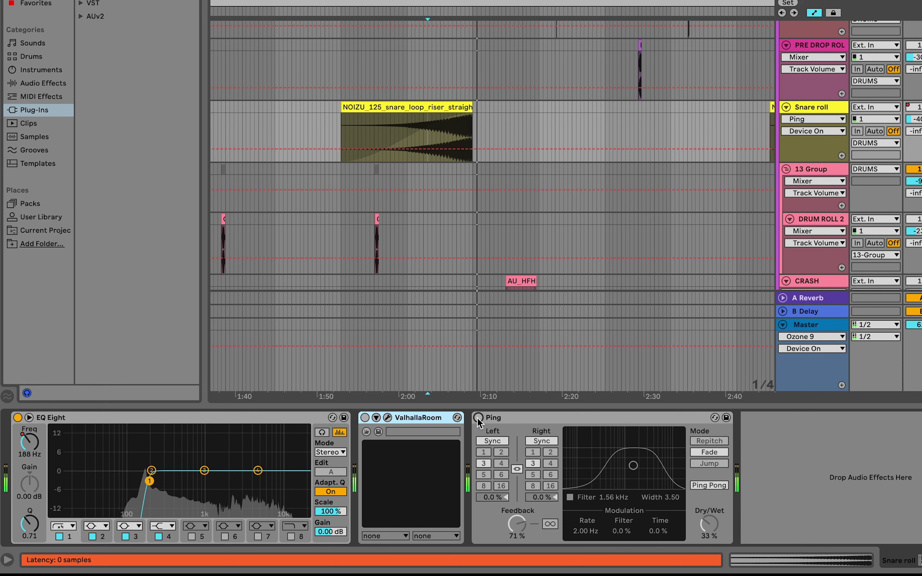
Step: Re-enable ValhallaRoom, audition the riser's tail with reverb alone, and turn Ping back on to hear both
click(364, 418)
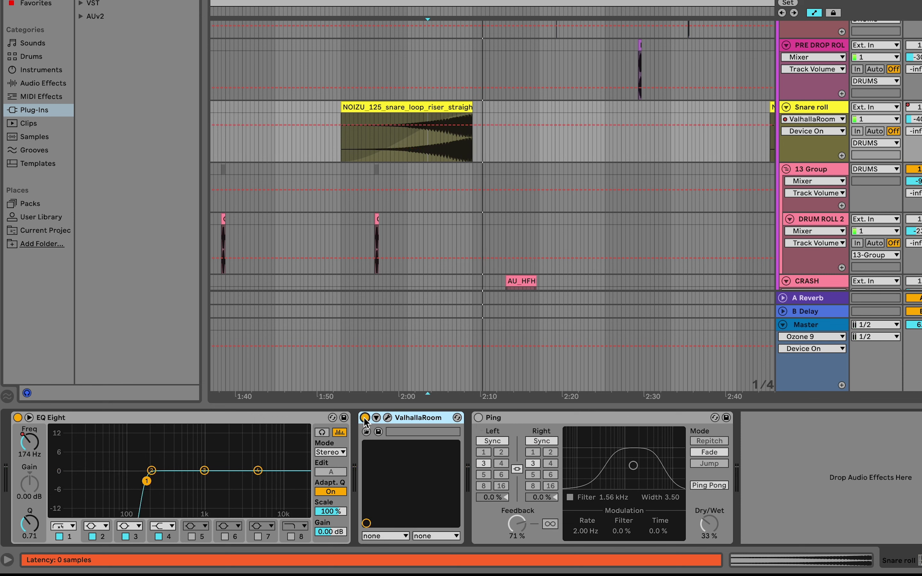
key(space)
key(space)
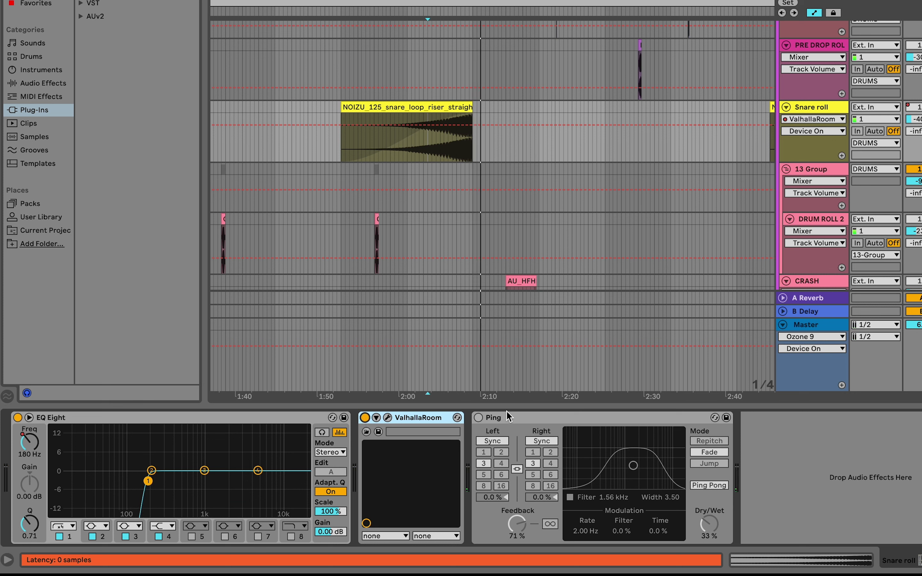
click(479, 418)
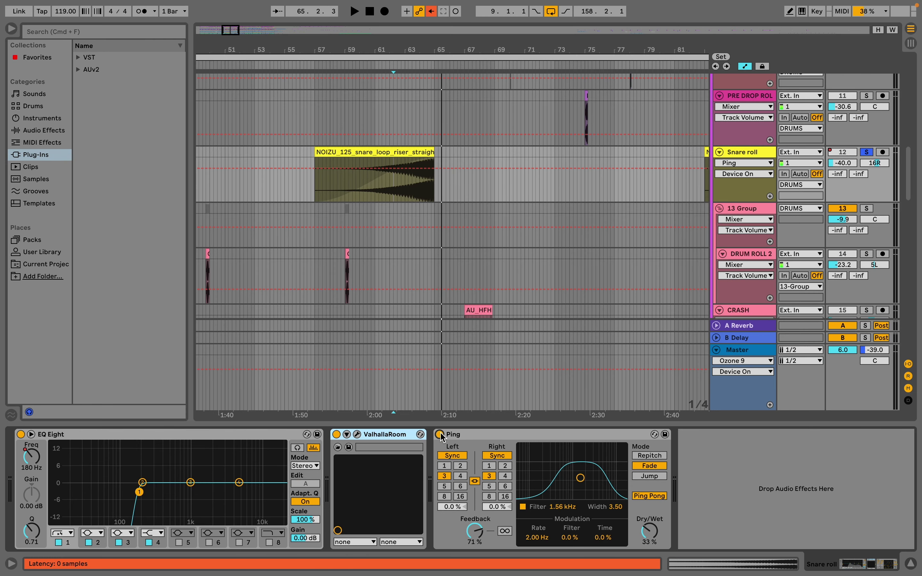
key(space)
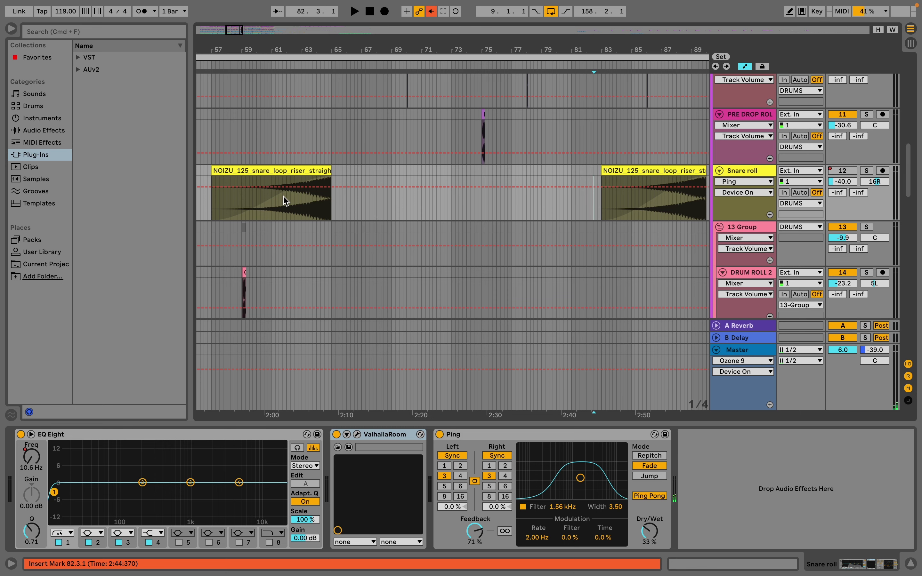
Step: Compare the Snare roll risers by placing the playback position inside them at 62.1.1 and 86.4.1
click(287, 206)
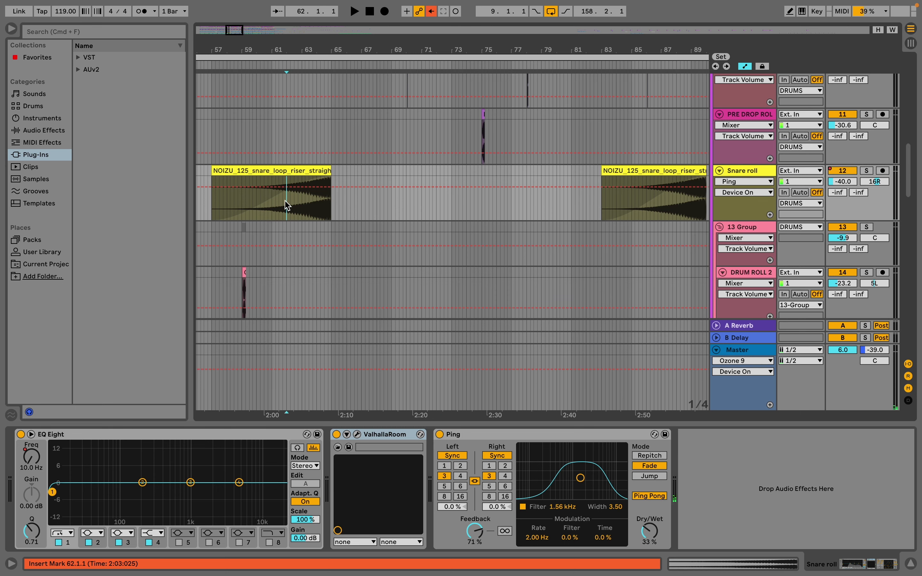
scroll(358, 195, right, 5)
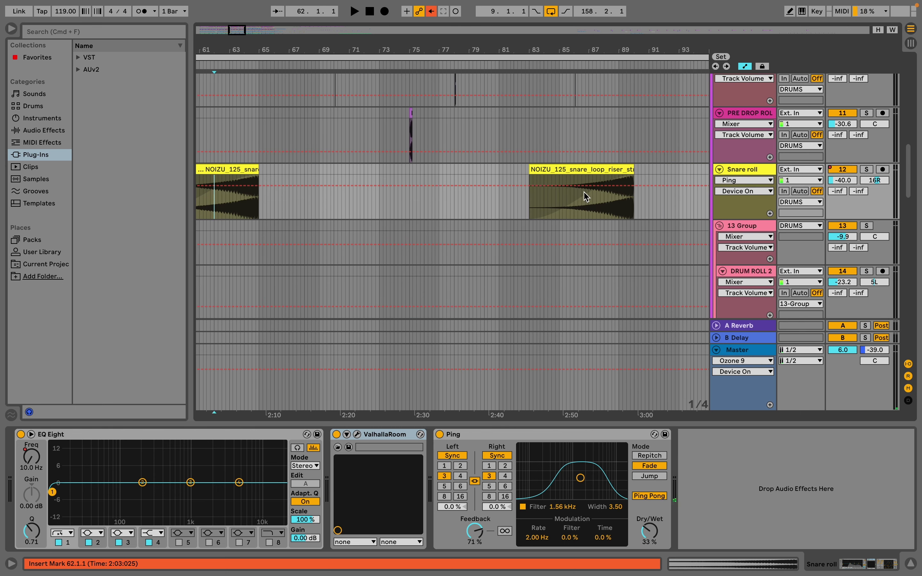
click(588, 207)
scroll(589, 214, right, 4)
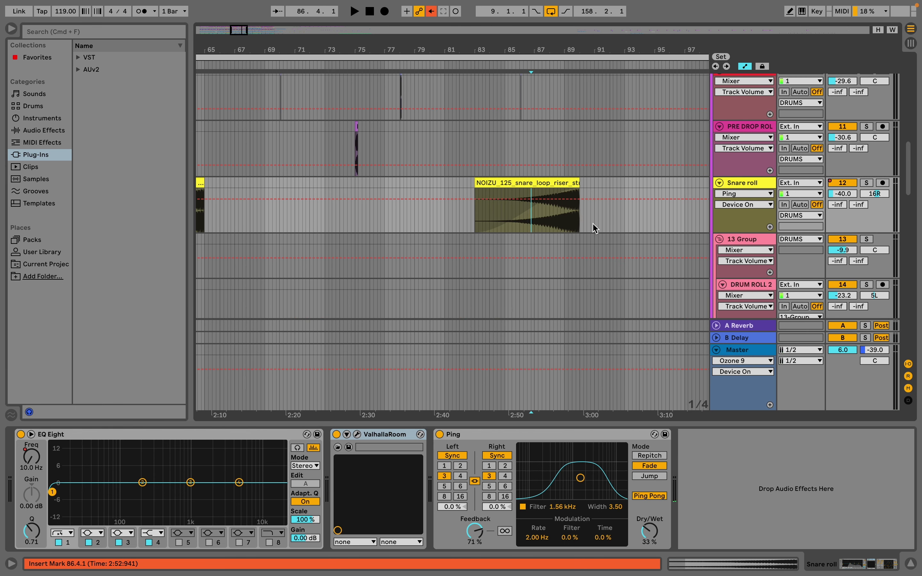
Step: Audition the DRUM ROLL 2 fill in the full mix from 57.3.1
scroll(595, 228, right, 1)
key(space)
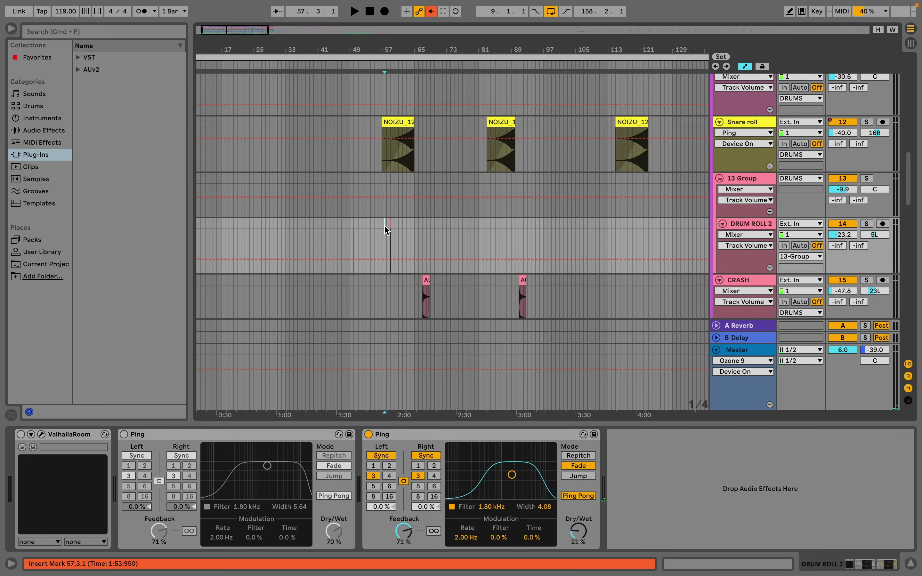
key(space)
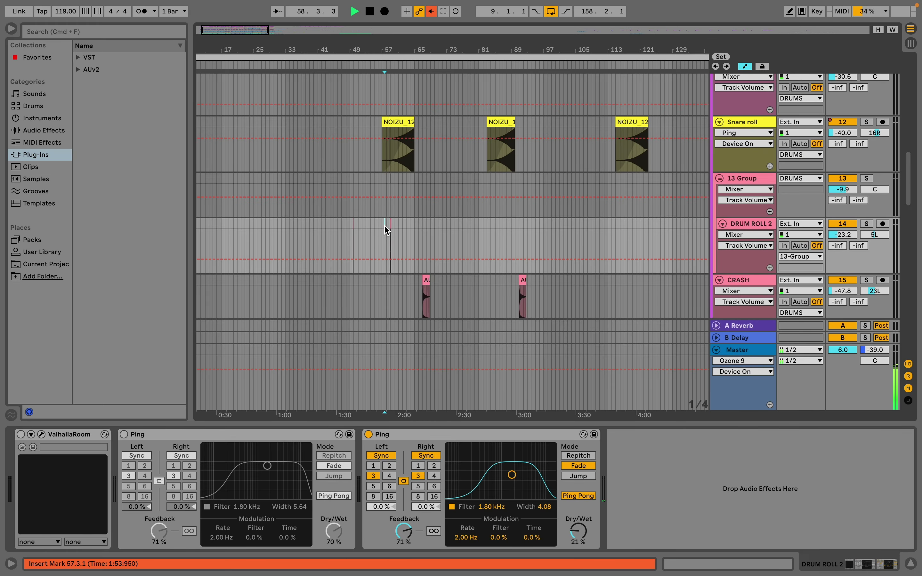